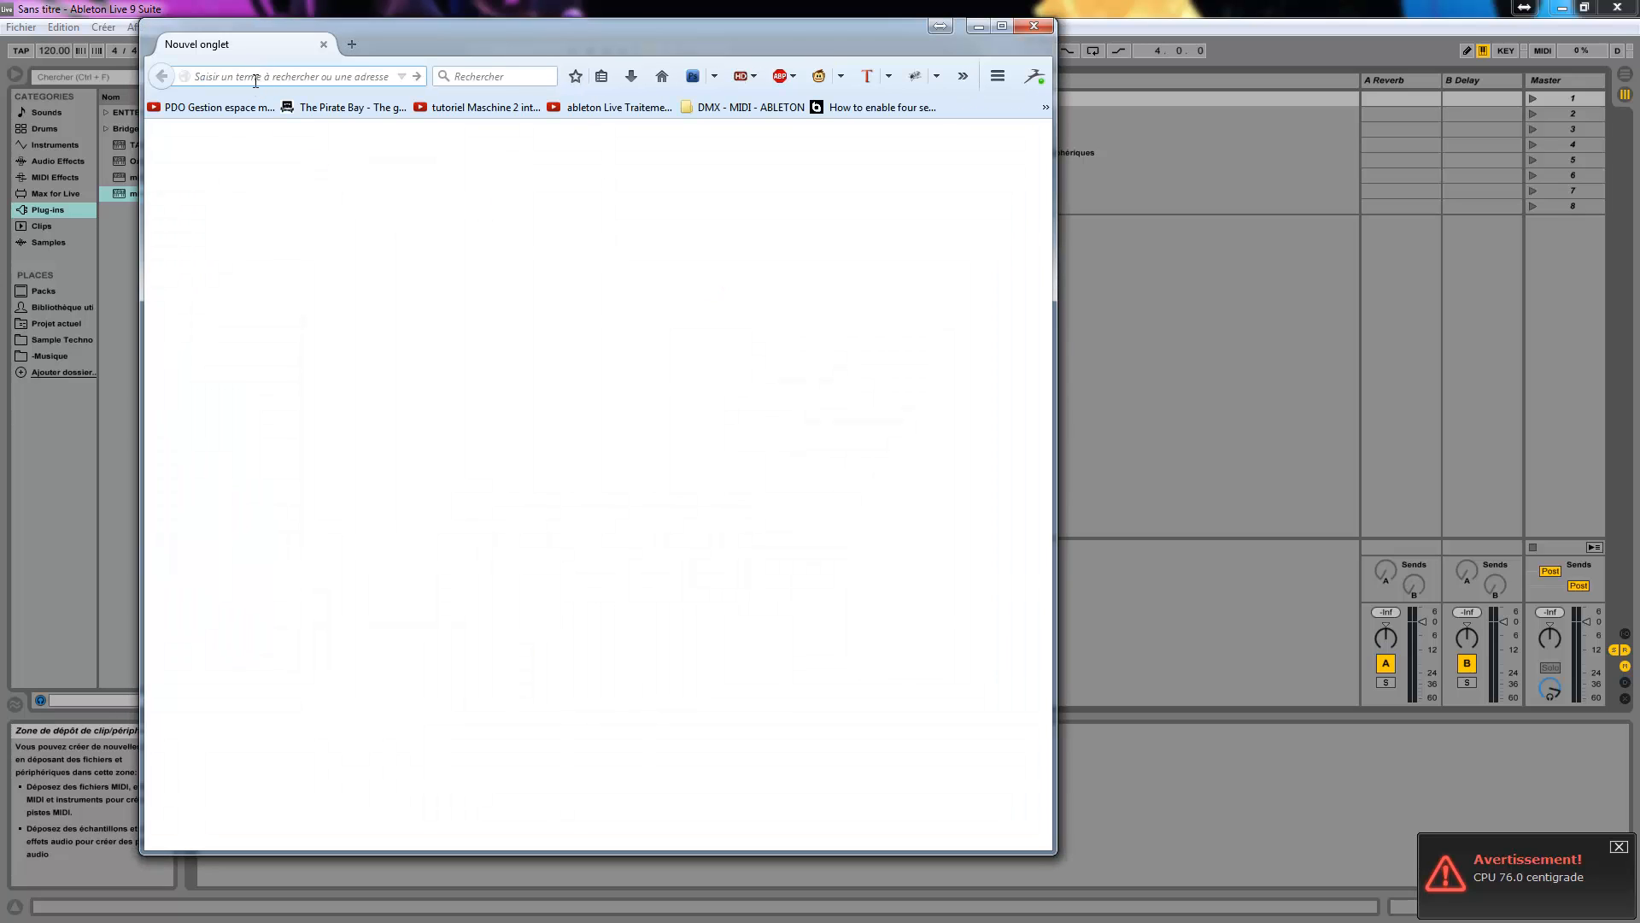
Step: Search the web for jbridge and open the "jBridge ( for Windows ) | J's stuff" page
text(jbr)
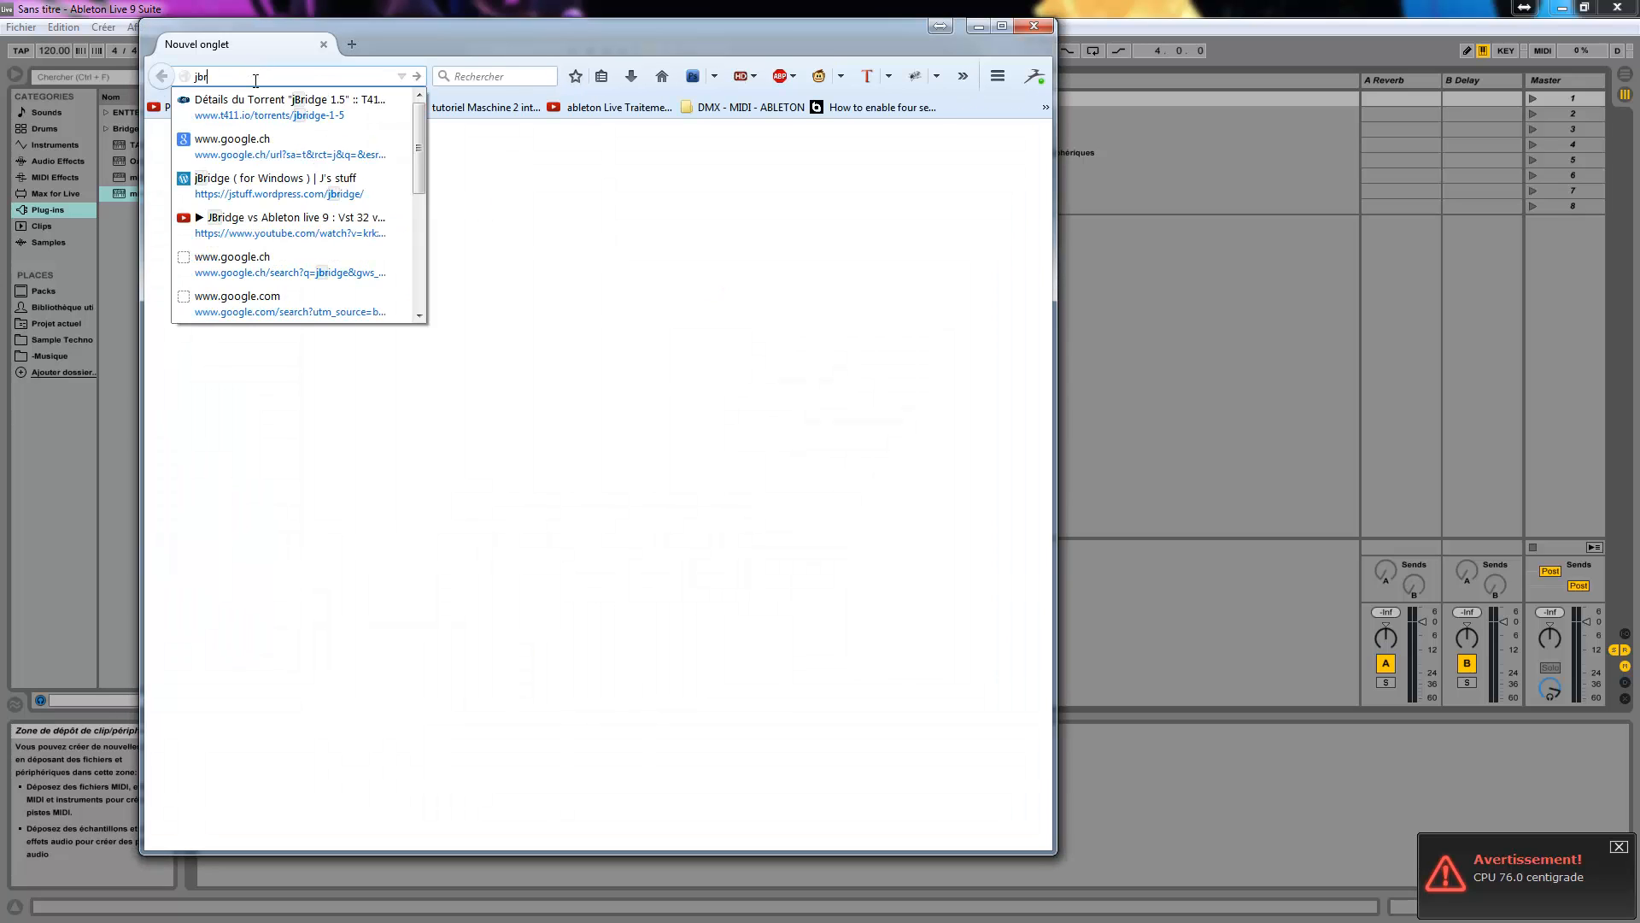
text(idge)
key(Return)
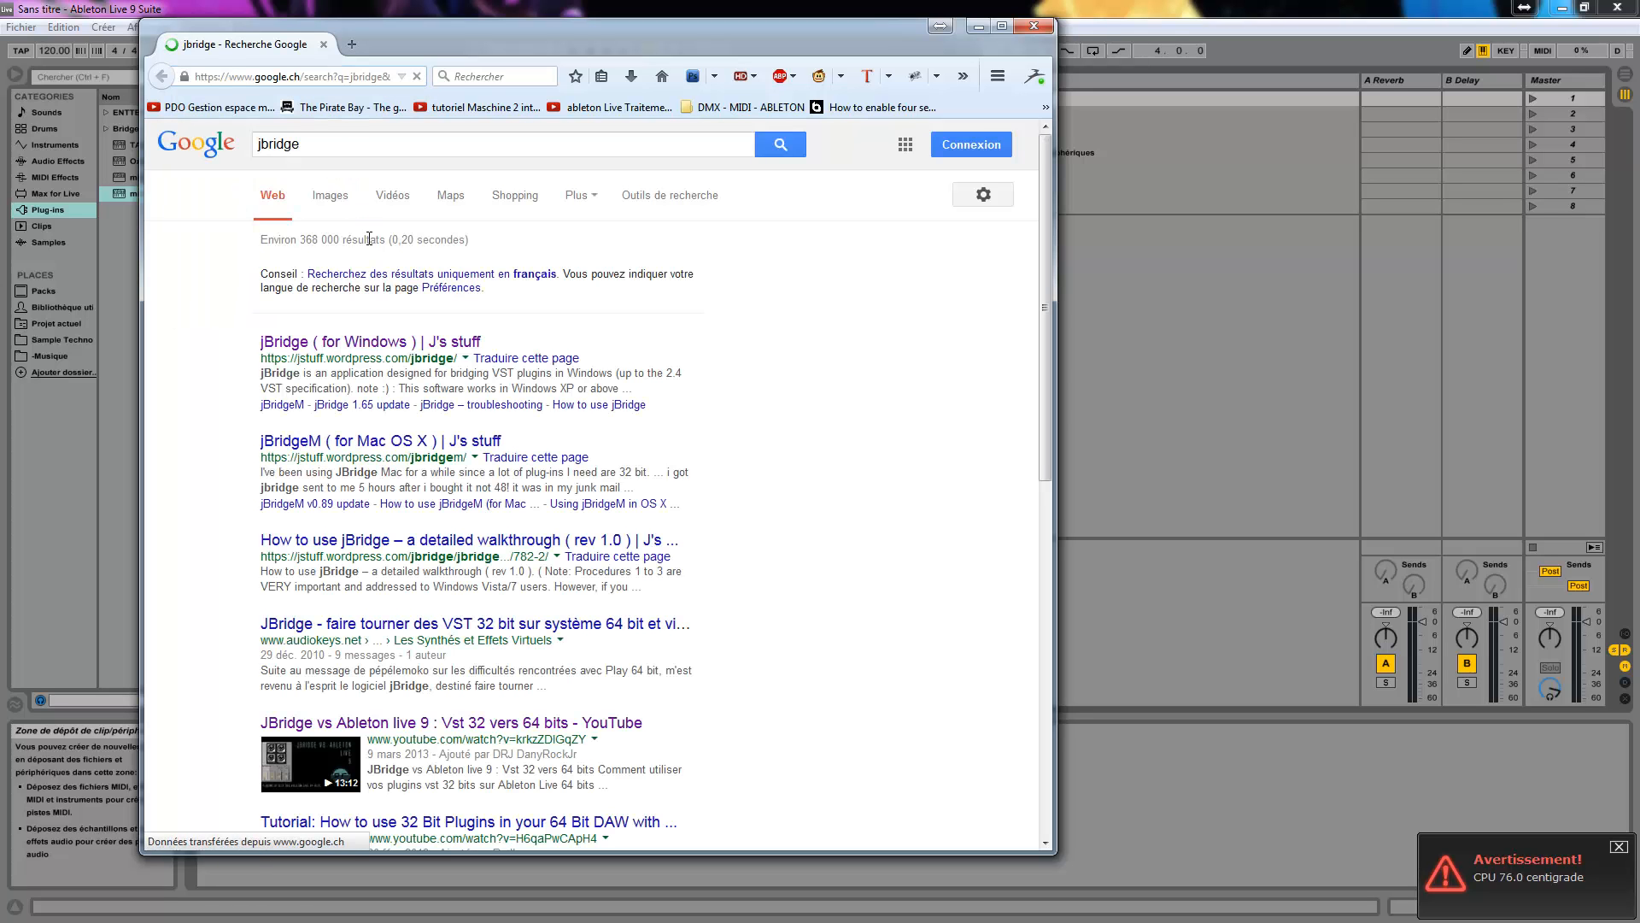
click(408, 344)
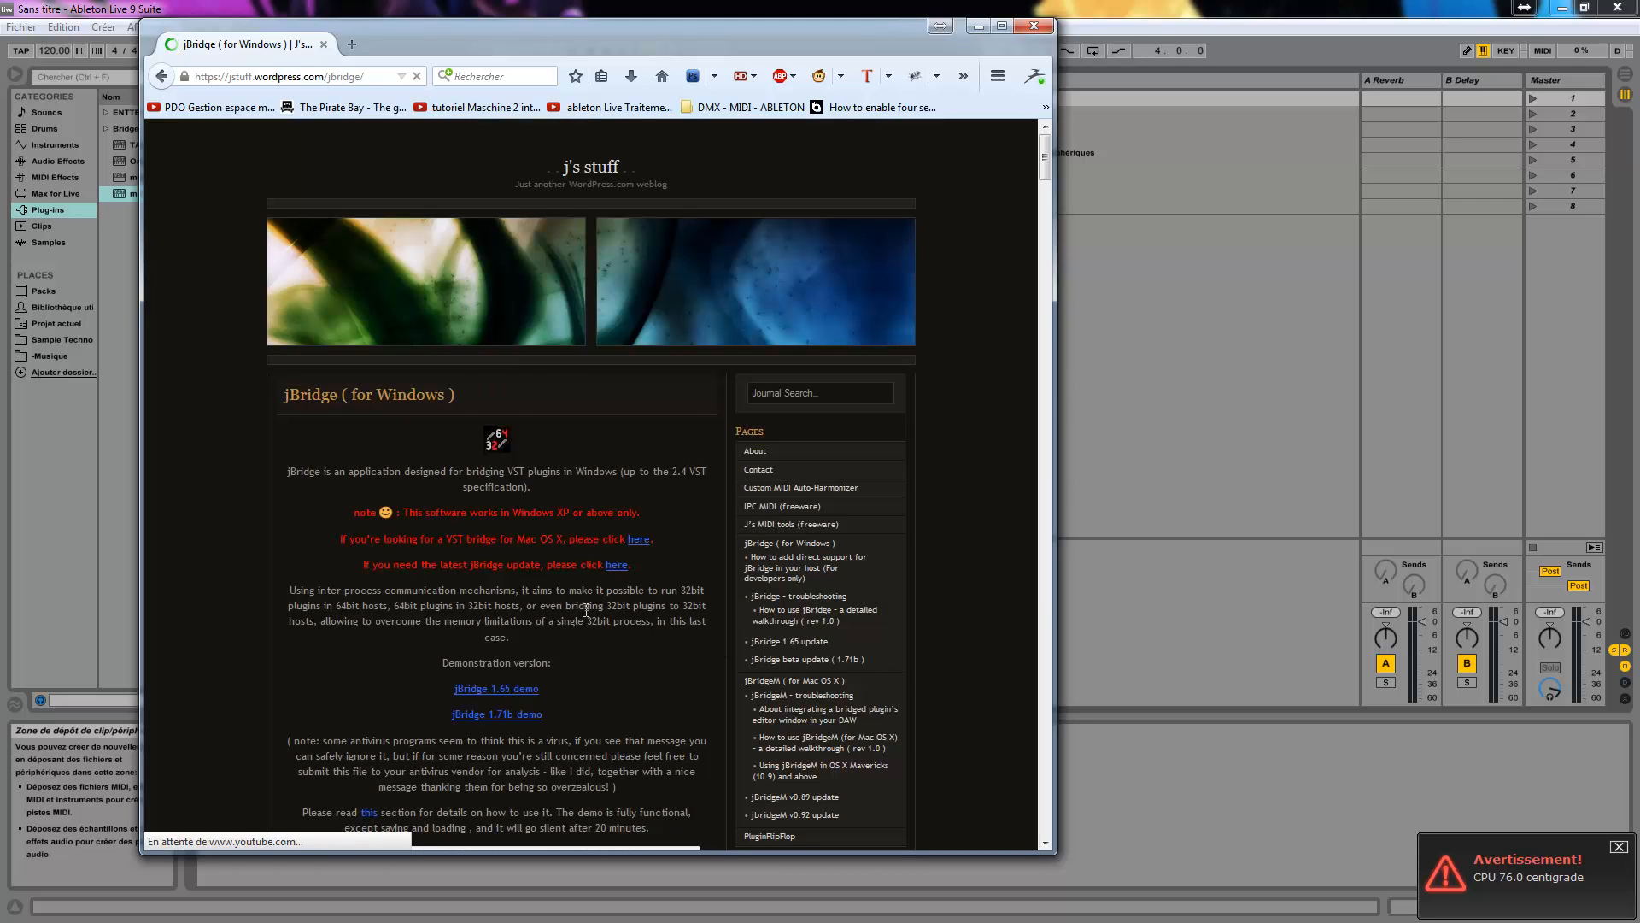
Step: Read through the jBridge page's demo downloads and purchase information, then put the browser away
scroll(548, 692, down, 3)
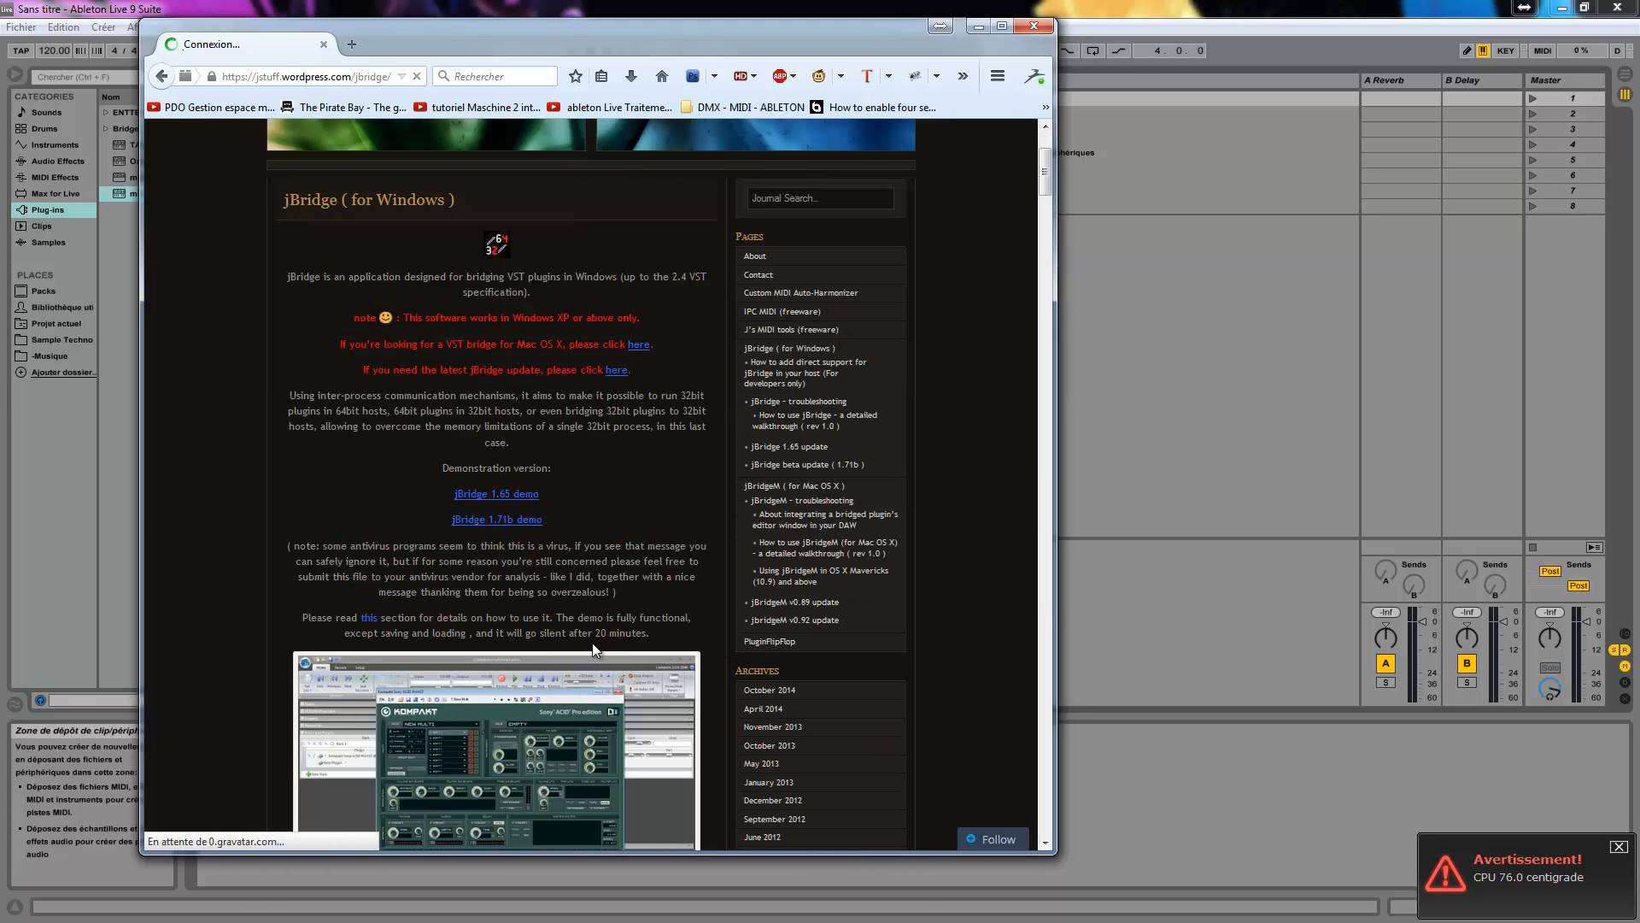
scroll(588, 605, down, 8)
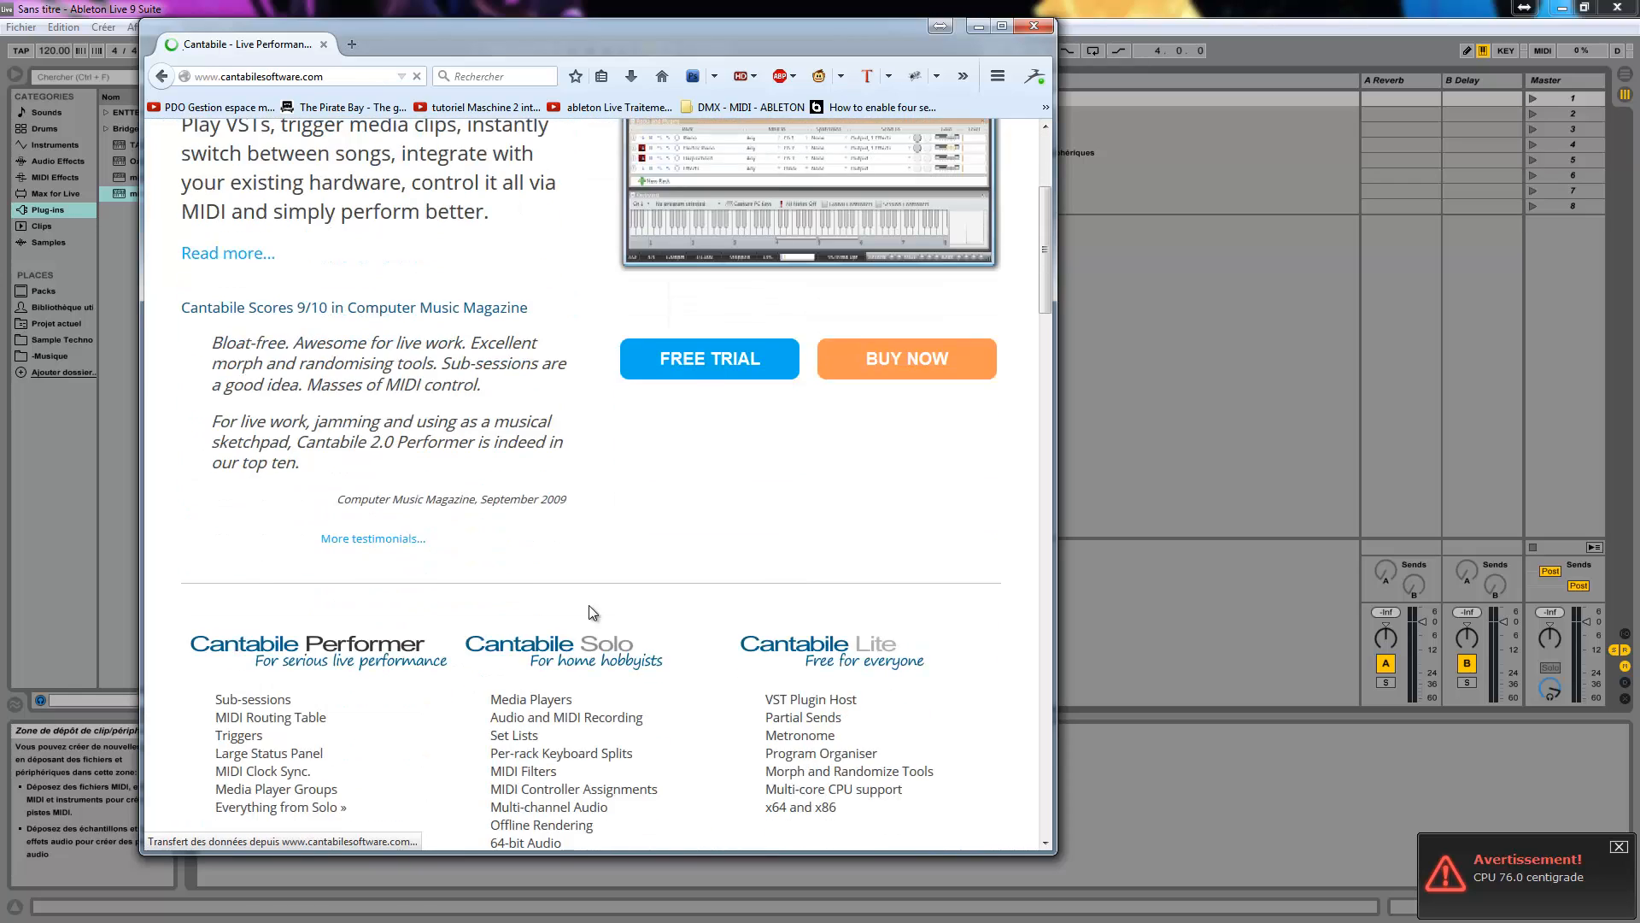
scroll(513, 547, up, 4)
key(alt+Left)
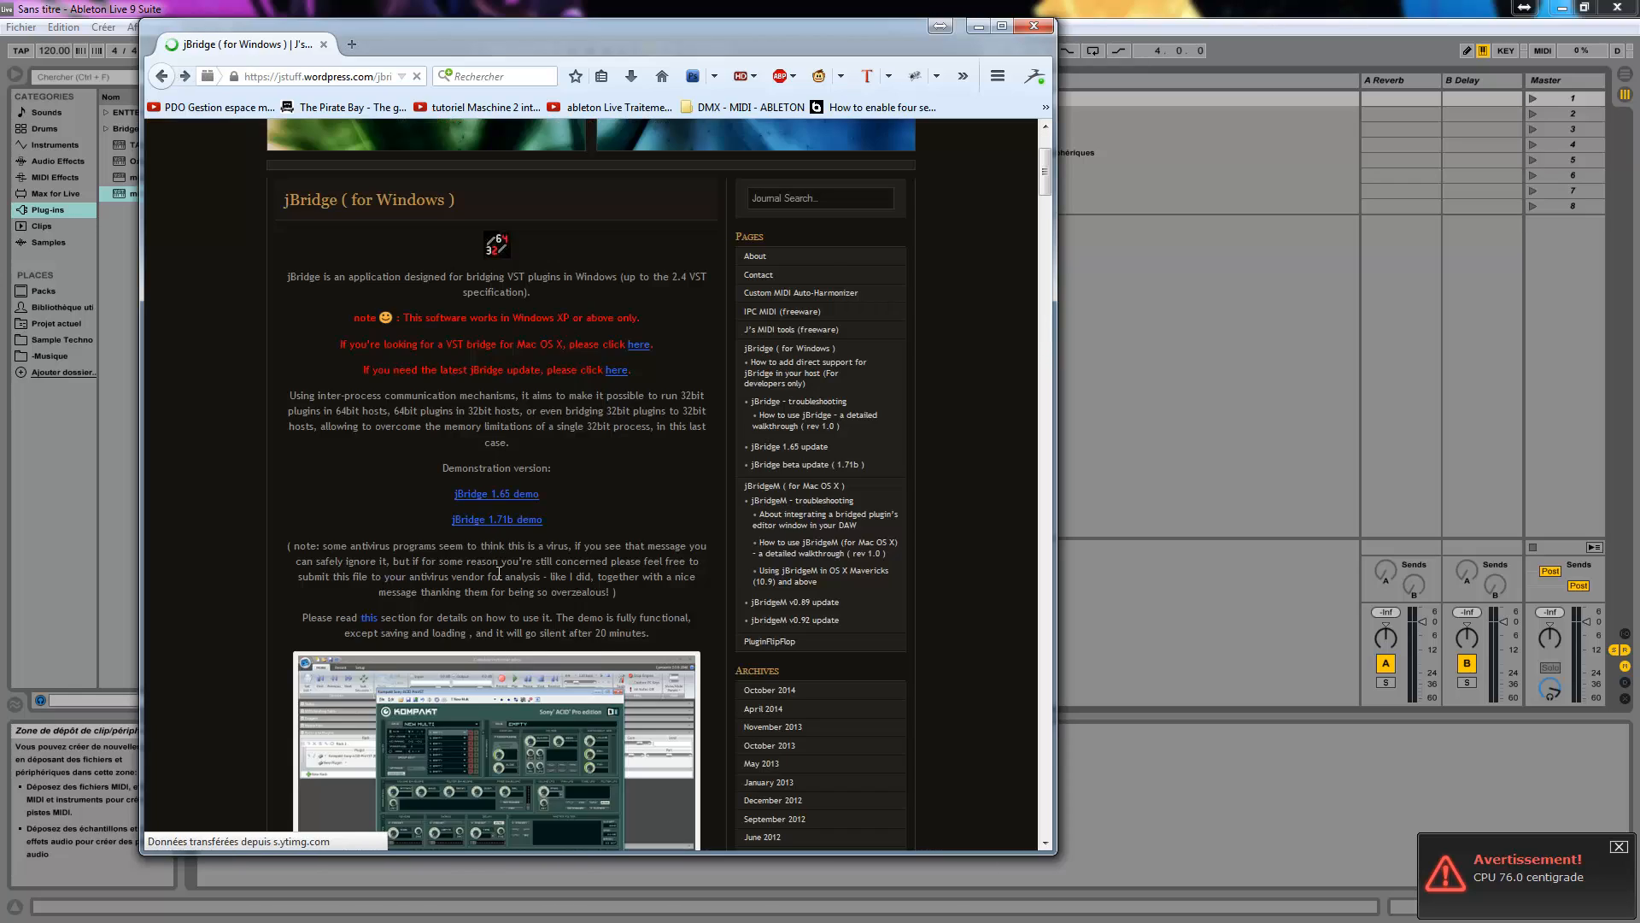
scroll(501, 588, down, 6)
scroll(502, 588, down, 15)
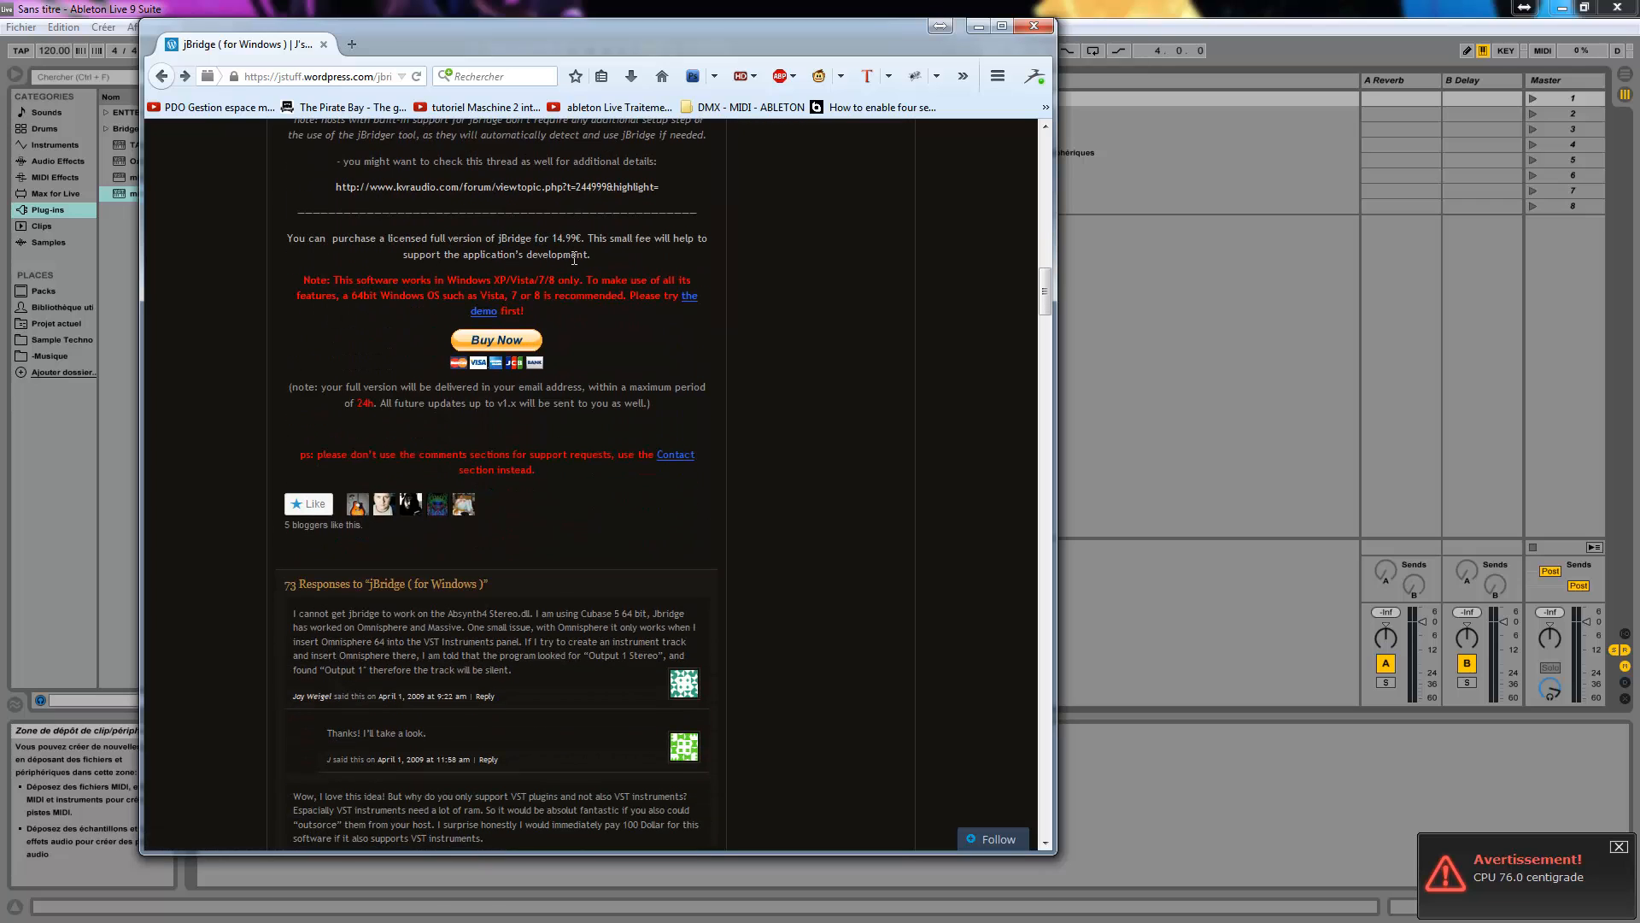
scroll(574, 258, up, 20)
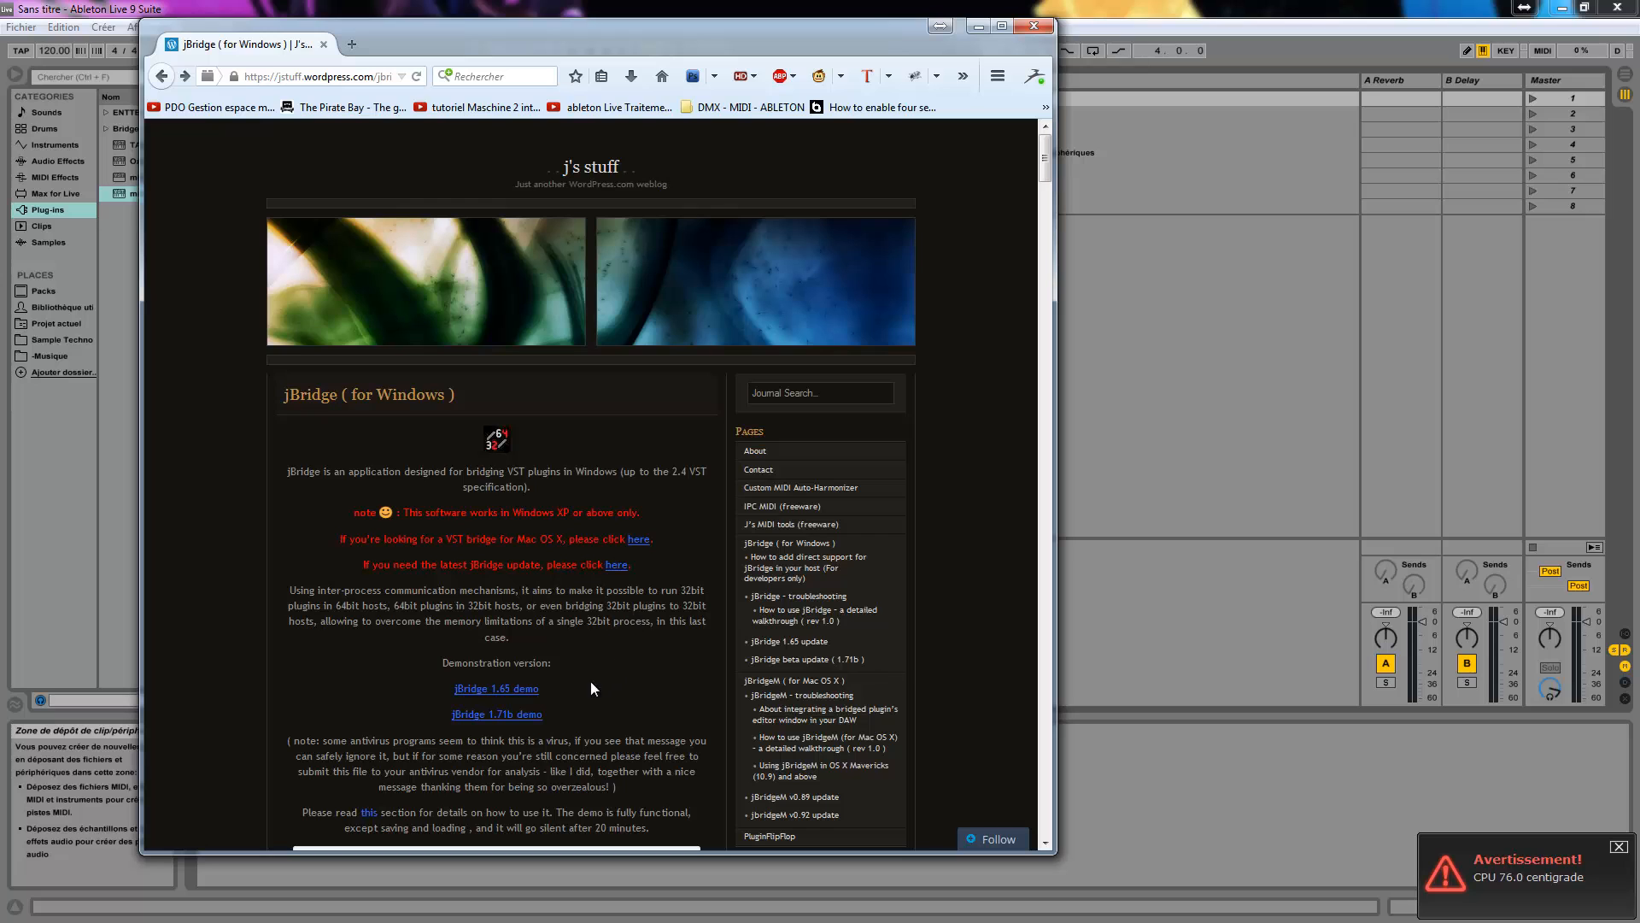
click(976, 28)
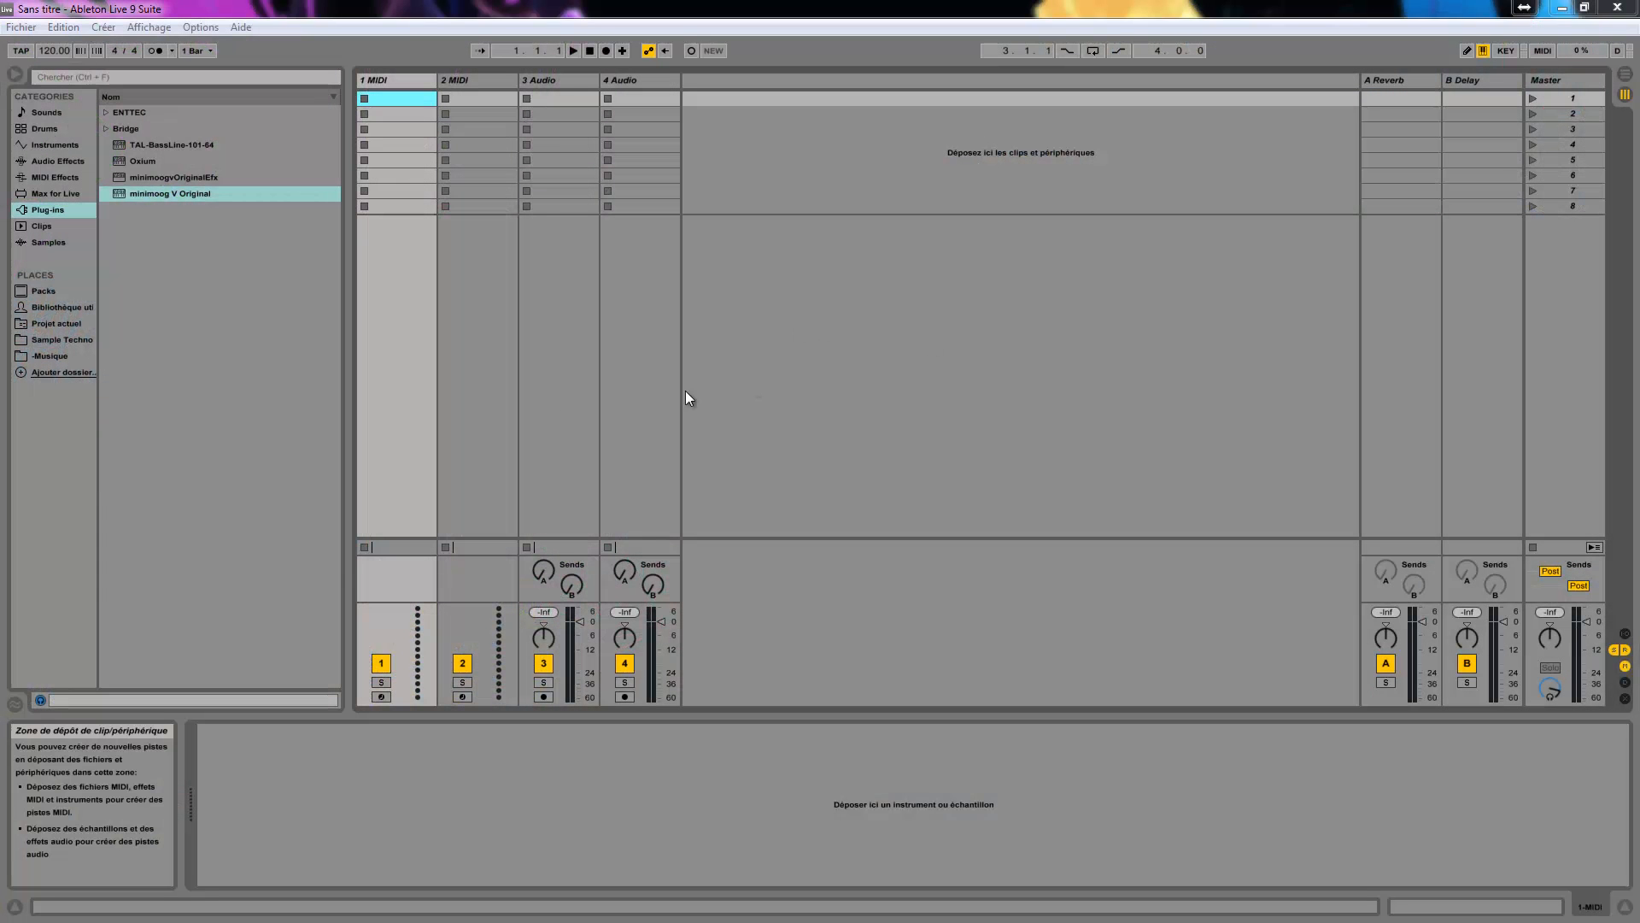
Step: Shrink the Ableton Live window and inspect the Bridge folder inside C: > Programmes > VstPlugins in Windows Explorer
double_click(467, 6)
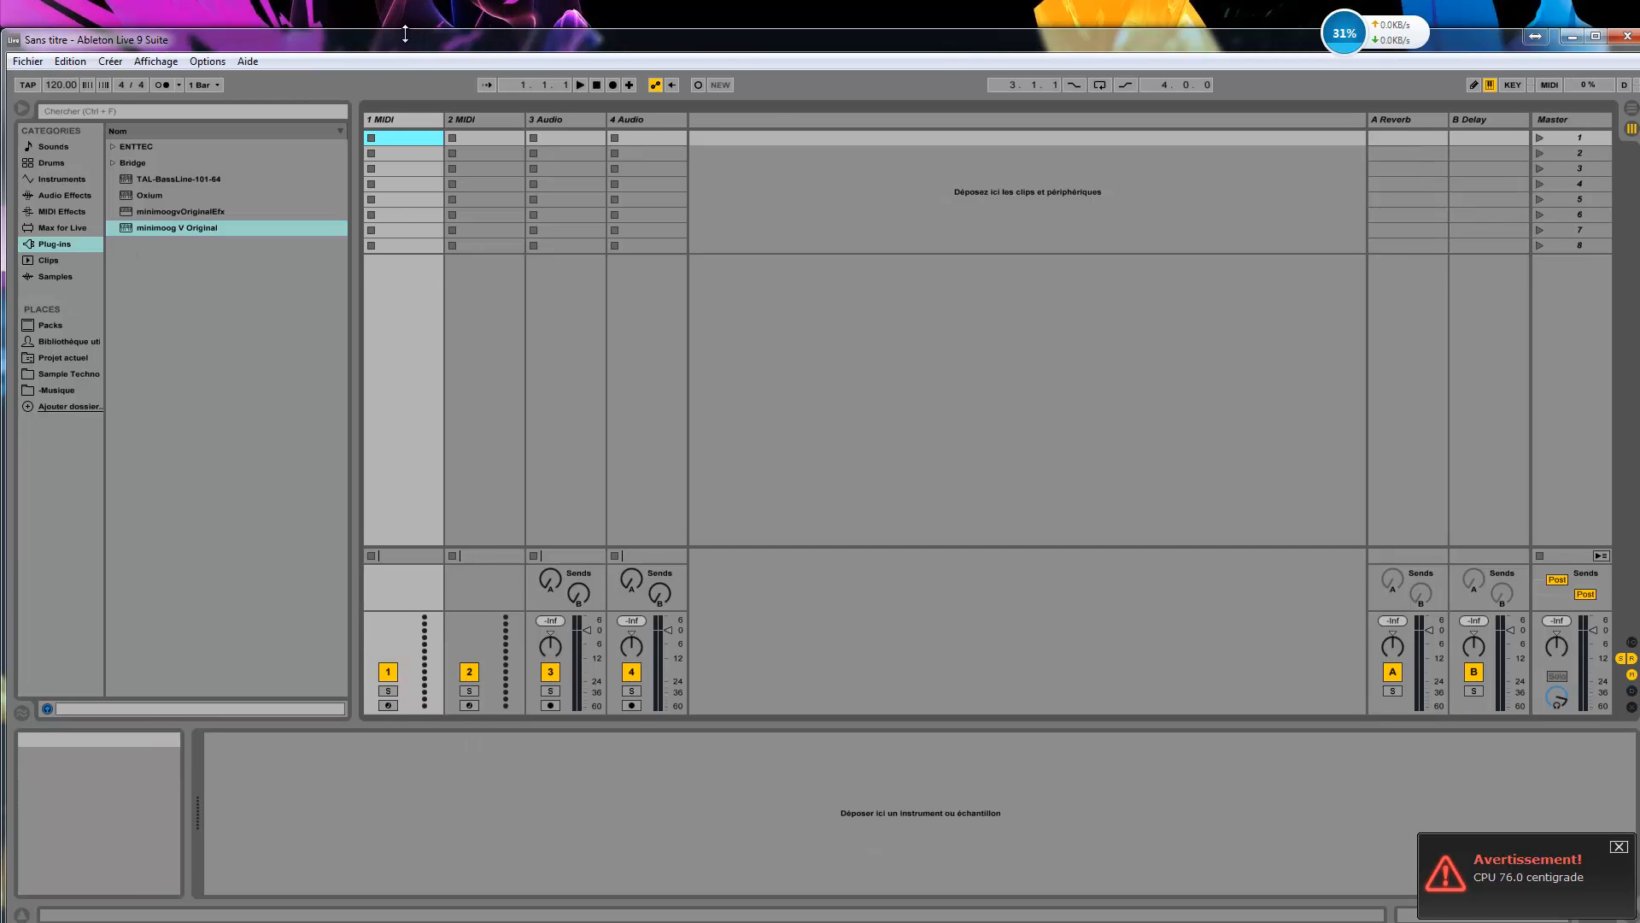
mouse_move(598, 45)
mouse_down()
mouse_move(597, 98)
mouse_move(651, 129)
mouse_move(581, 45)
mouse_move(674, 30)
mouse_move(627, 34)
mouse_up()
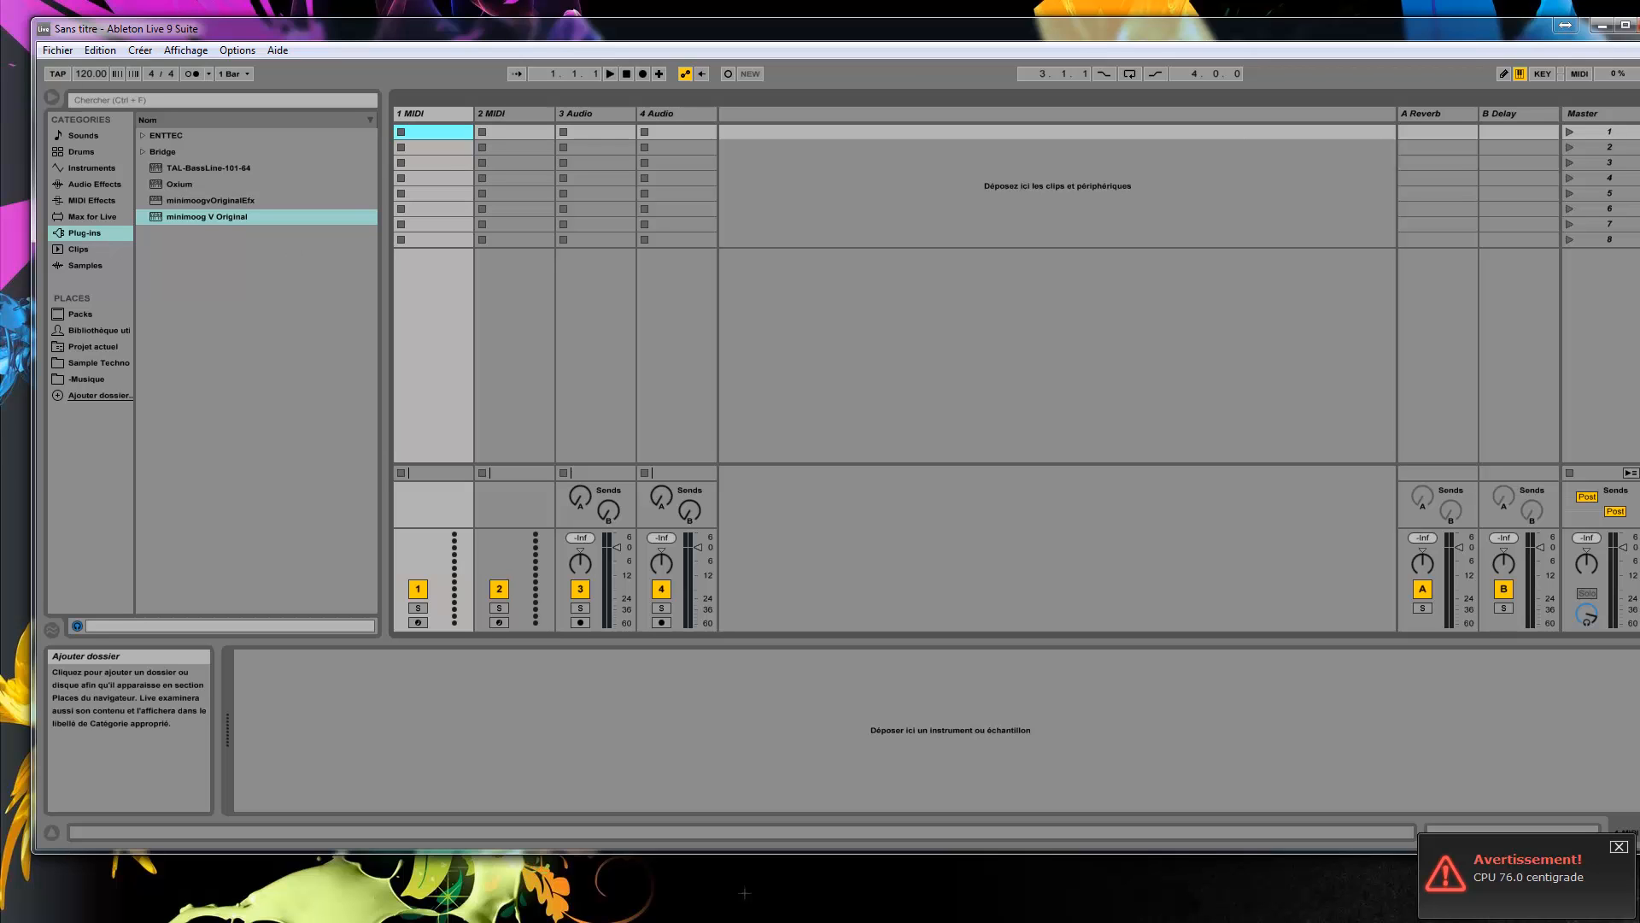
drag(376, 922, 591, 70)
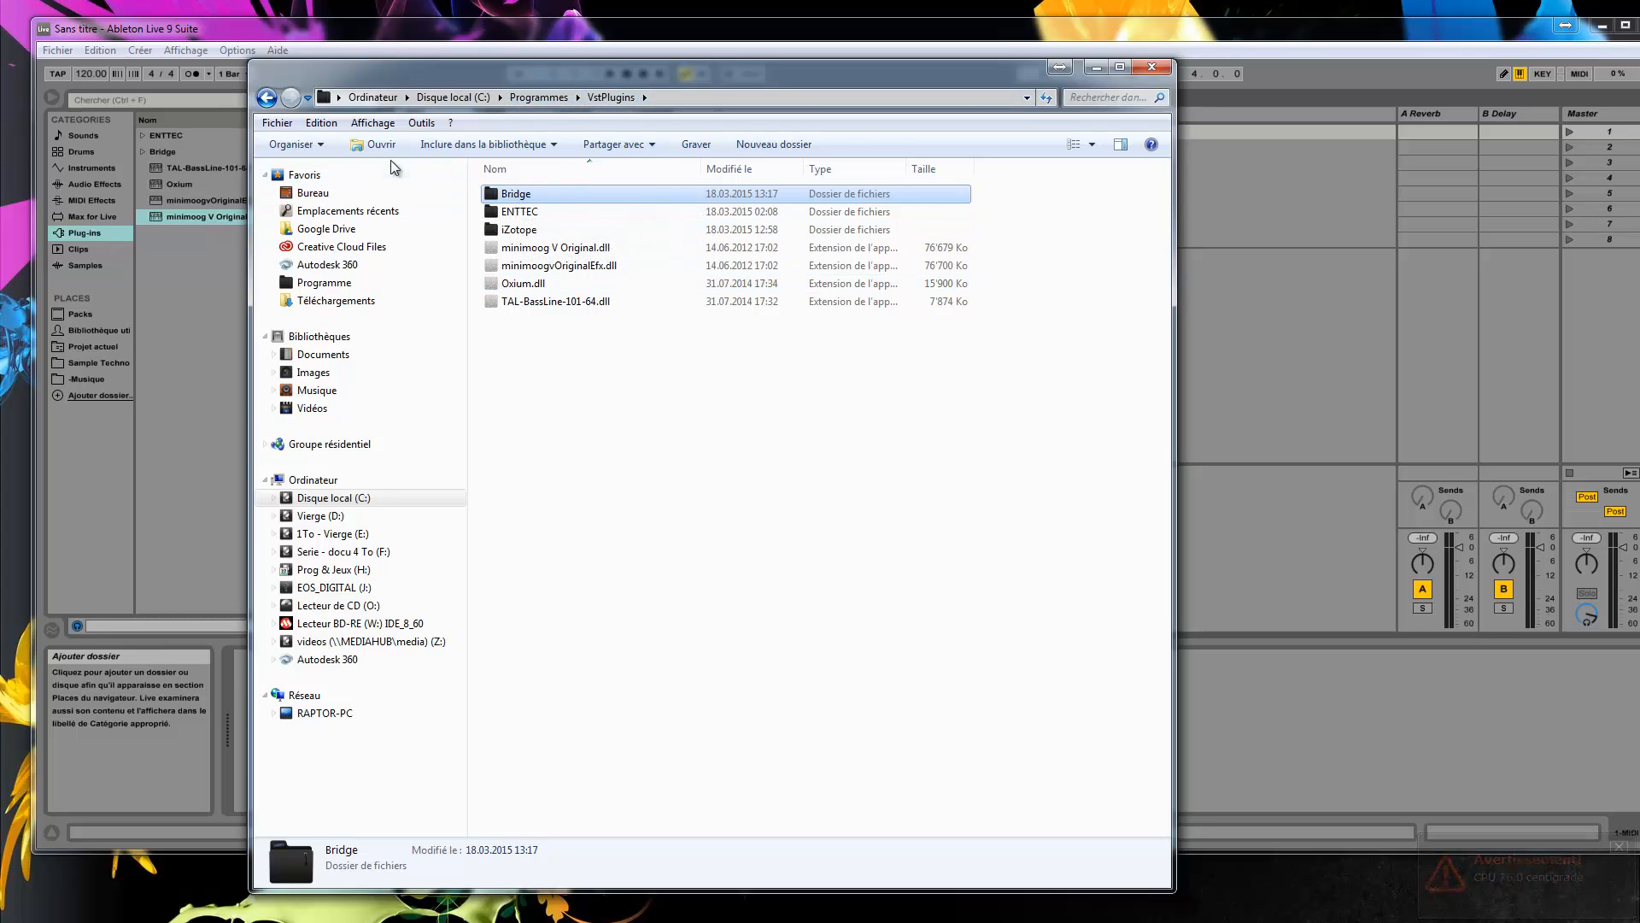
double_click(509, 196)
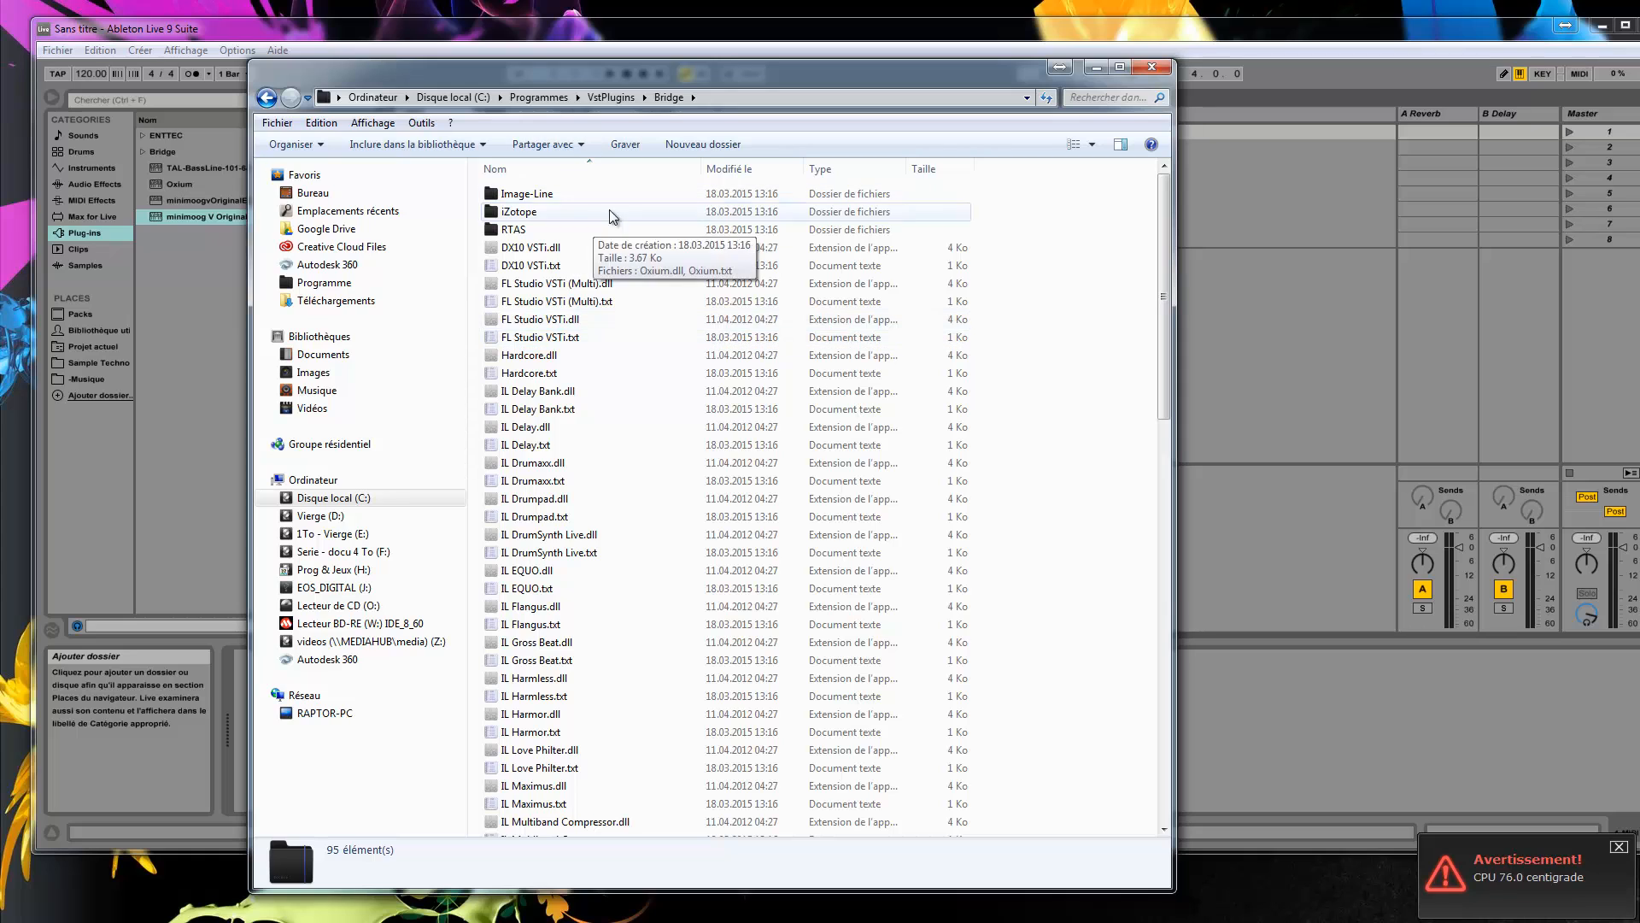
click(1092, 67)
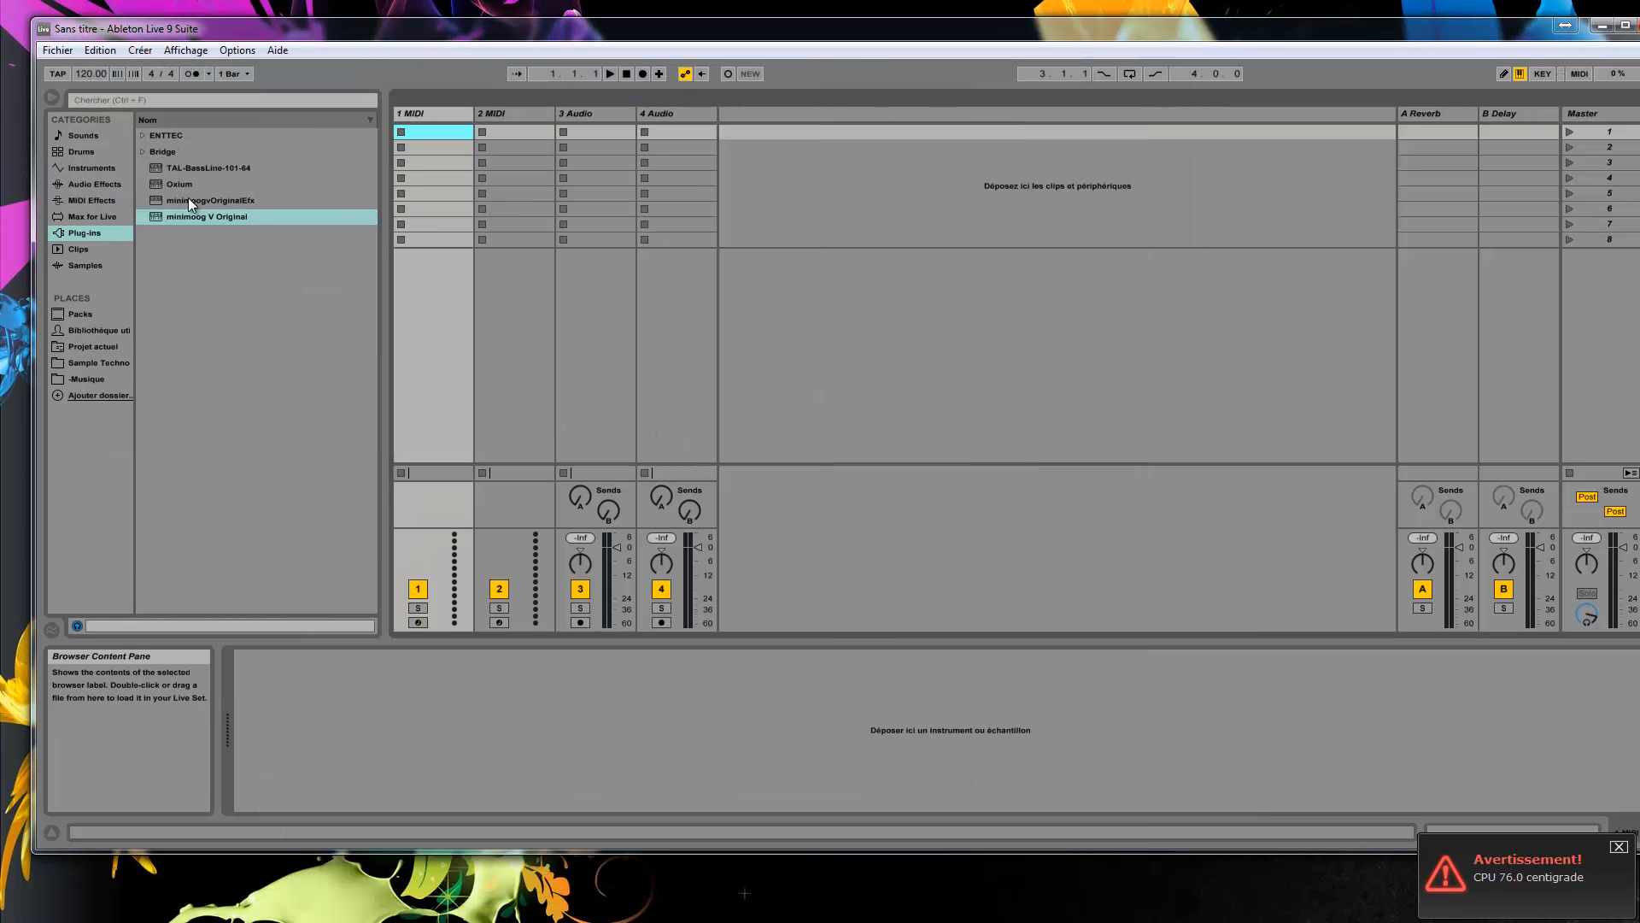
Step: Review the plug-ins under the Bridge folder in Ableton Live's browser, collapse it, and maximize the Live window
click(144, 151)
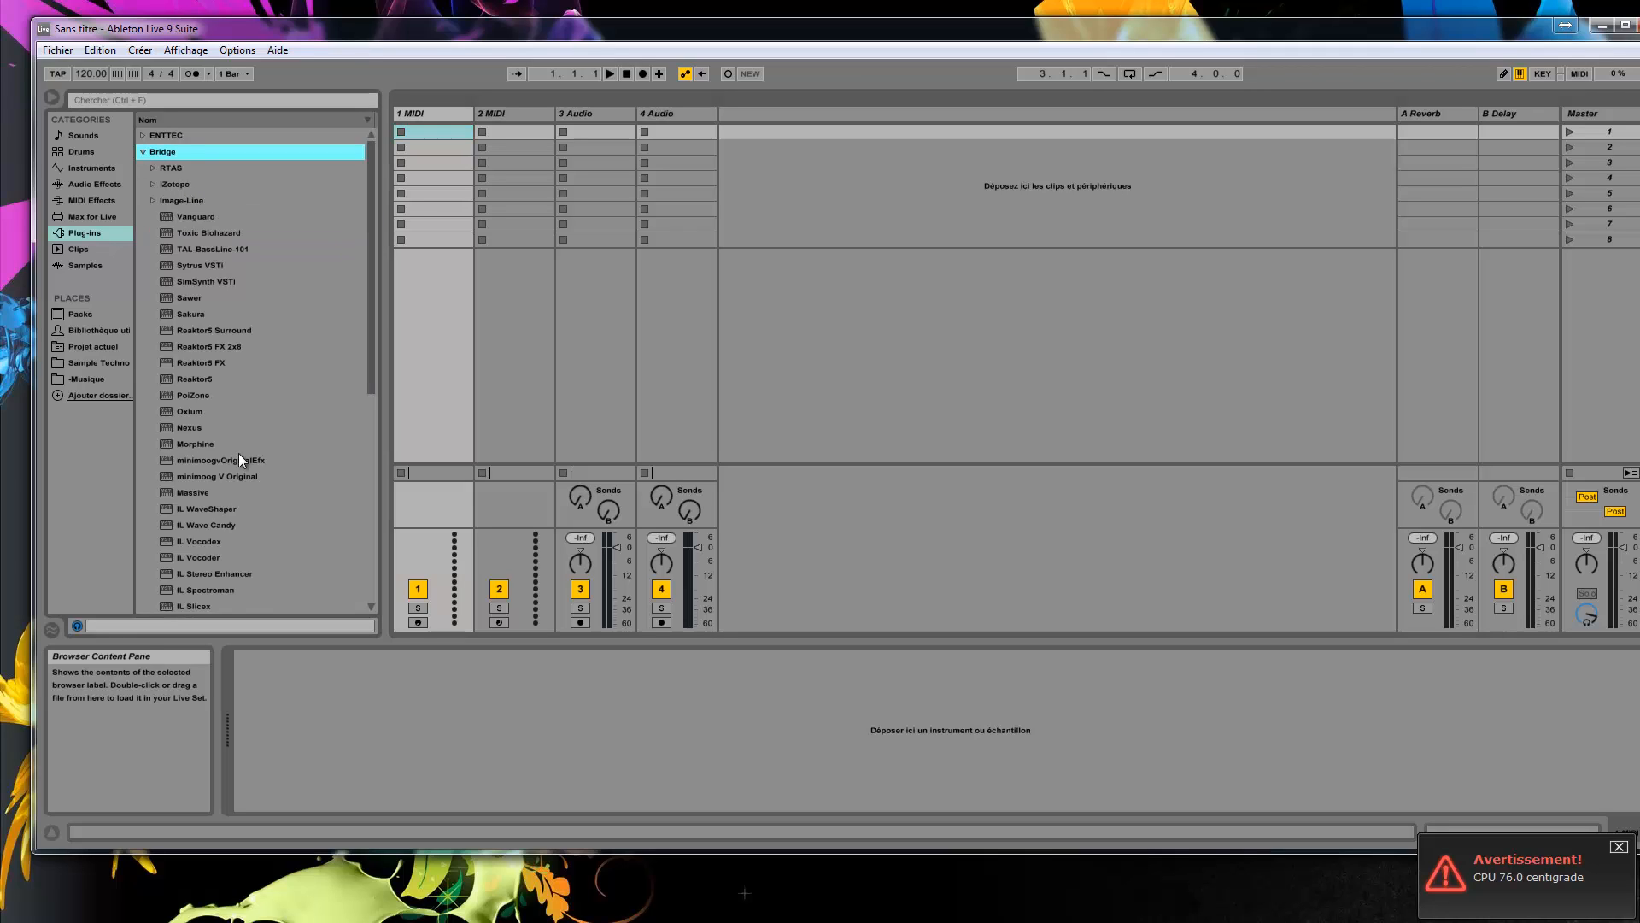
click(143, 151)
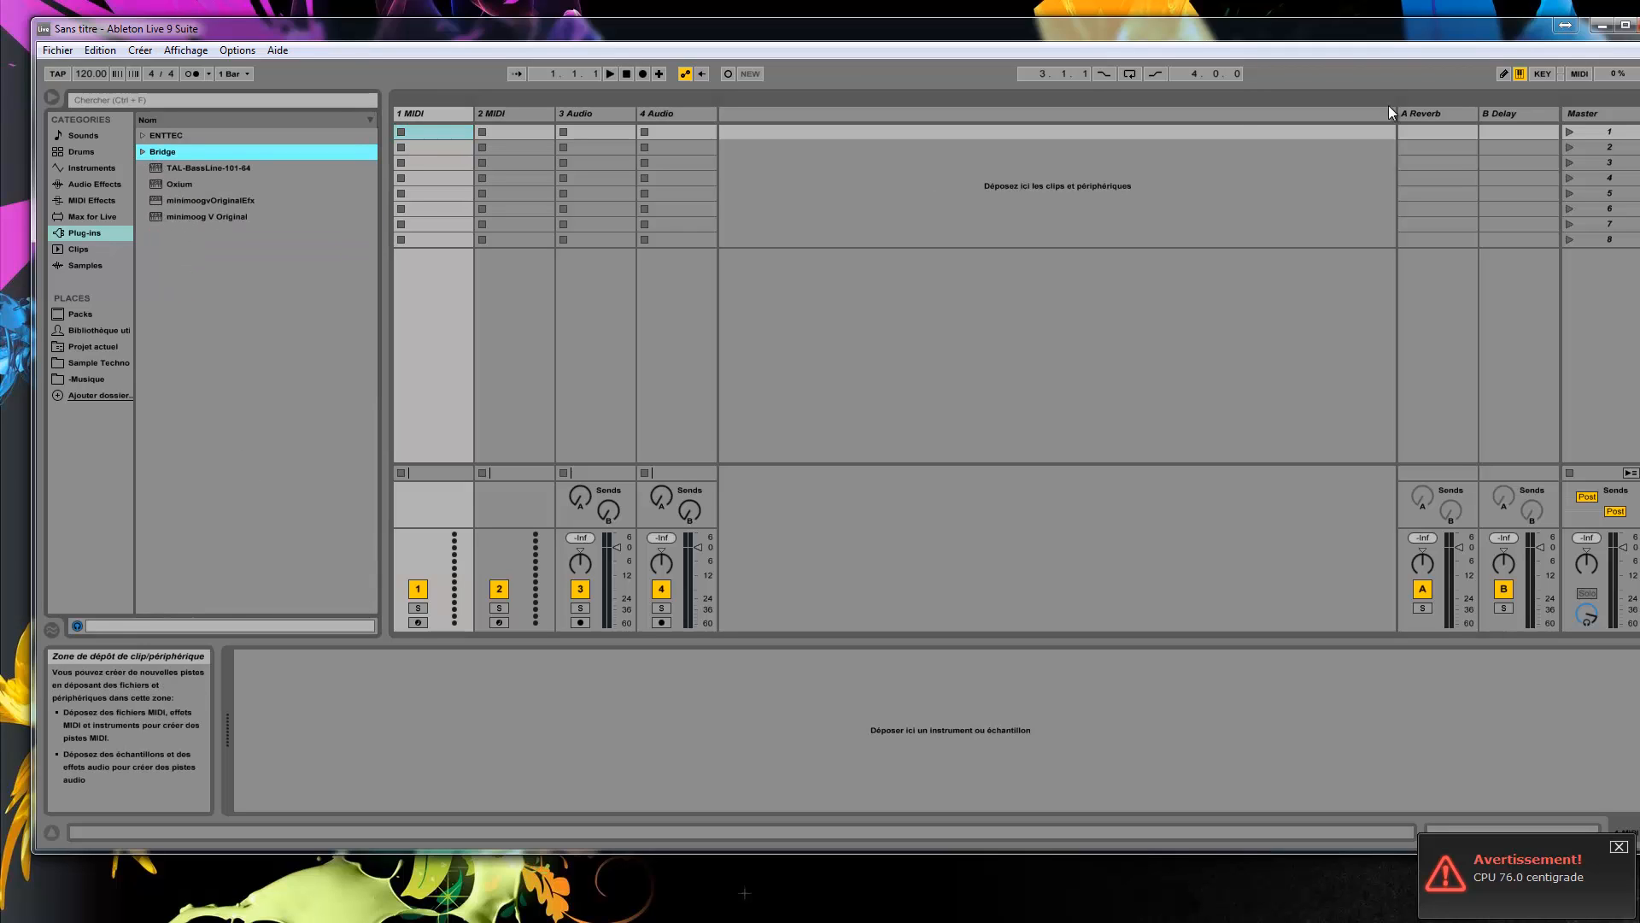
double_click(1025, 24)
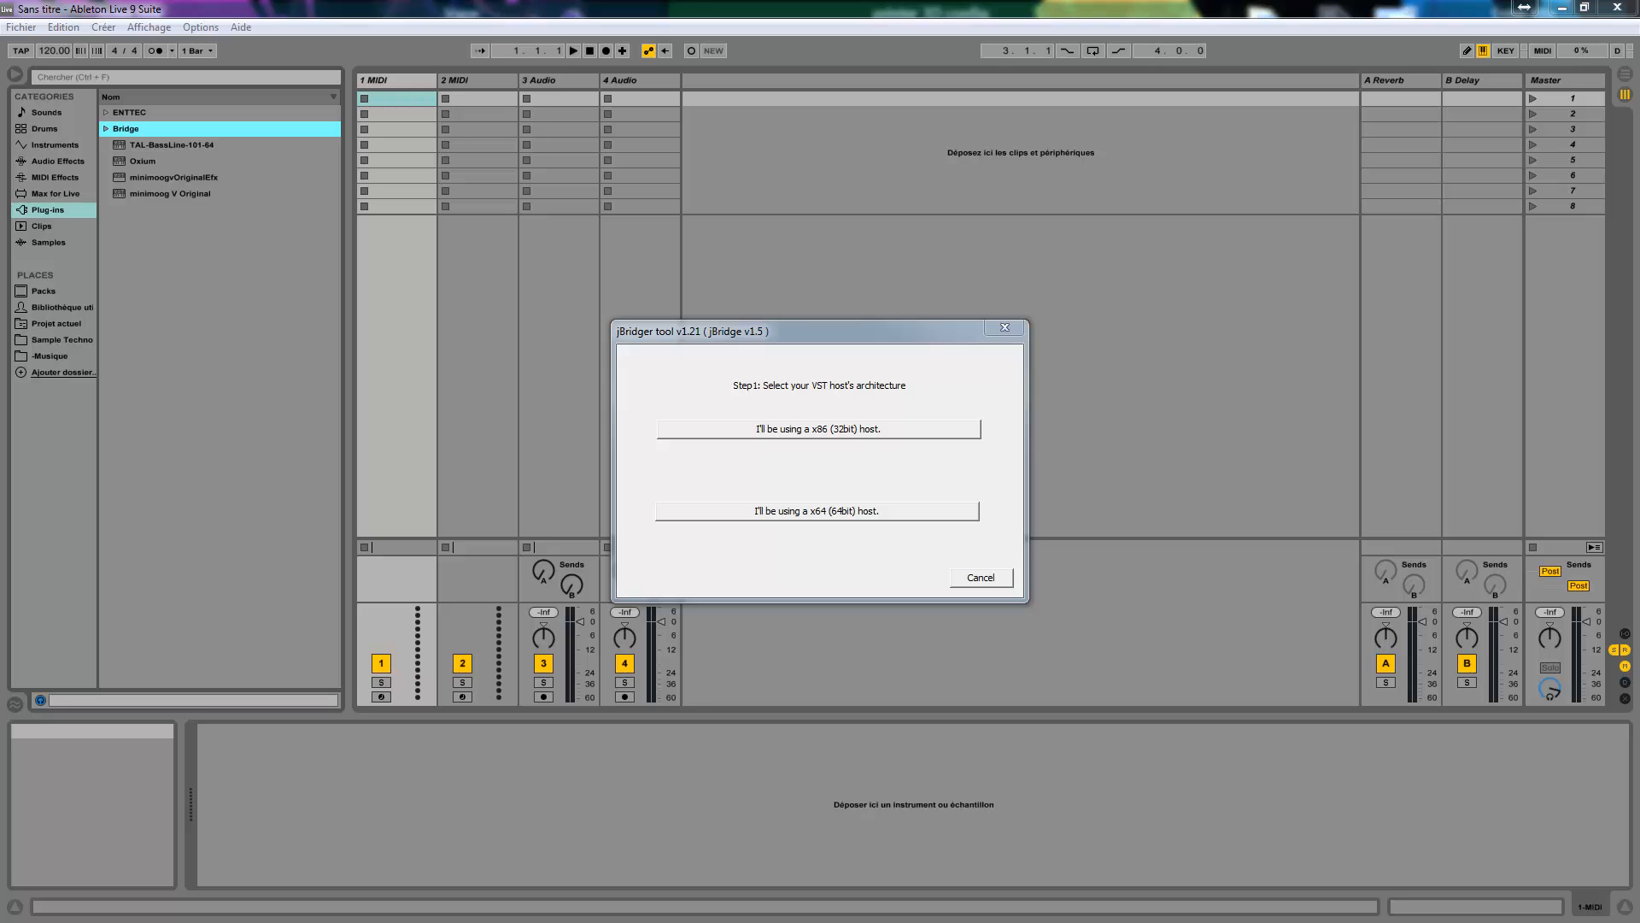
Step: In jBridger, choose an x64 (64bit) host and select Vstplugins under Program Files (x86) as the folder to scan
click(803, 512)
click(817, 493)
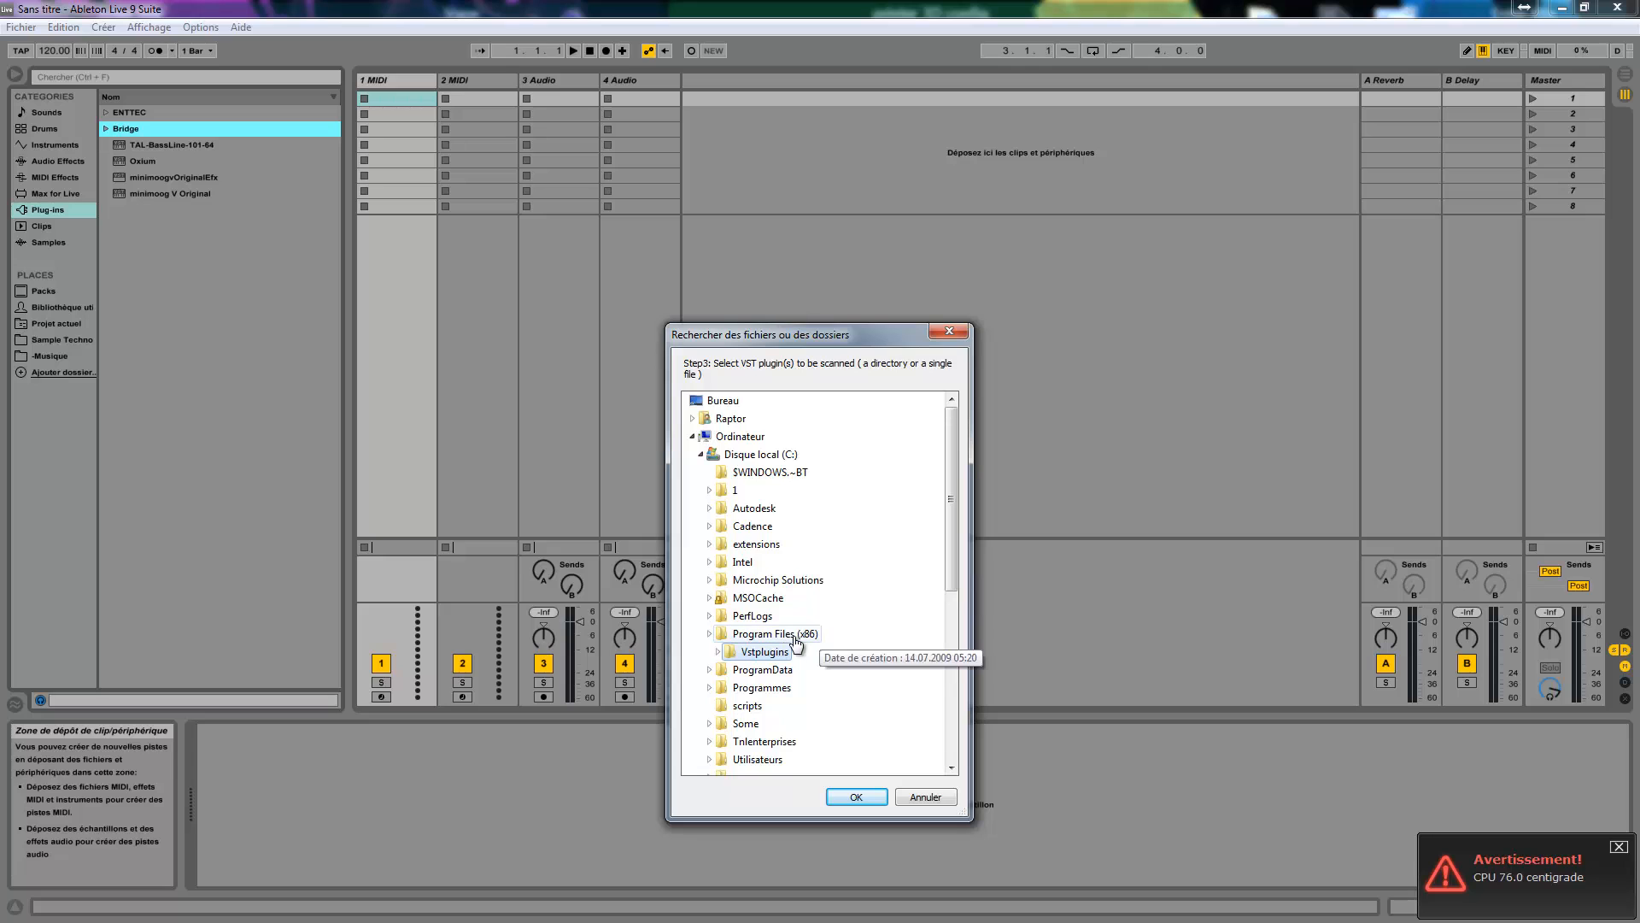
double_click(769, 651)
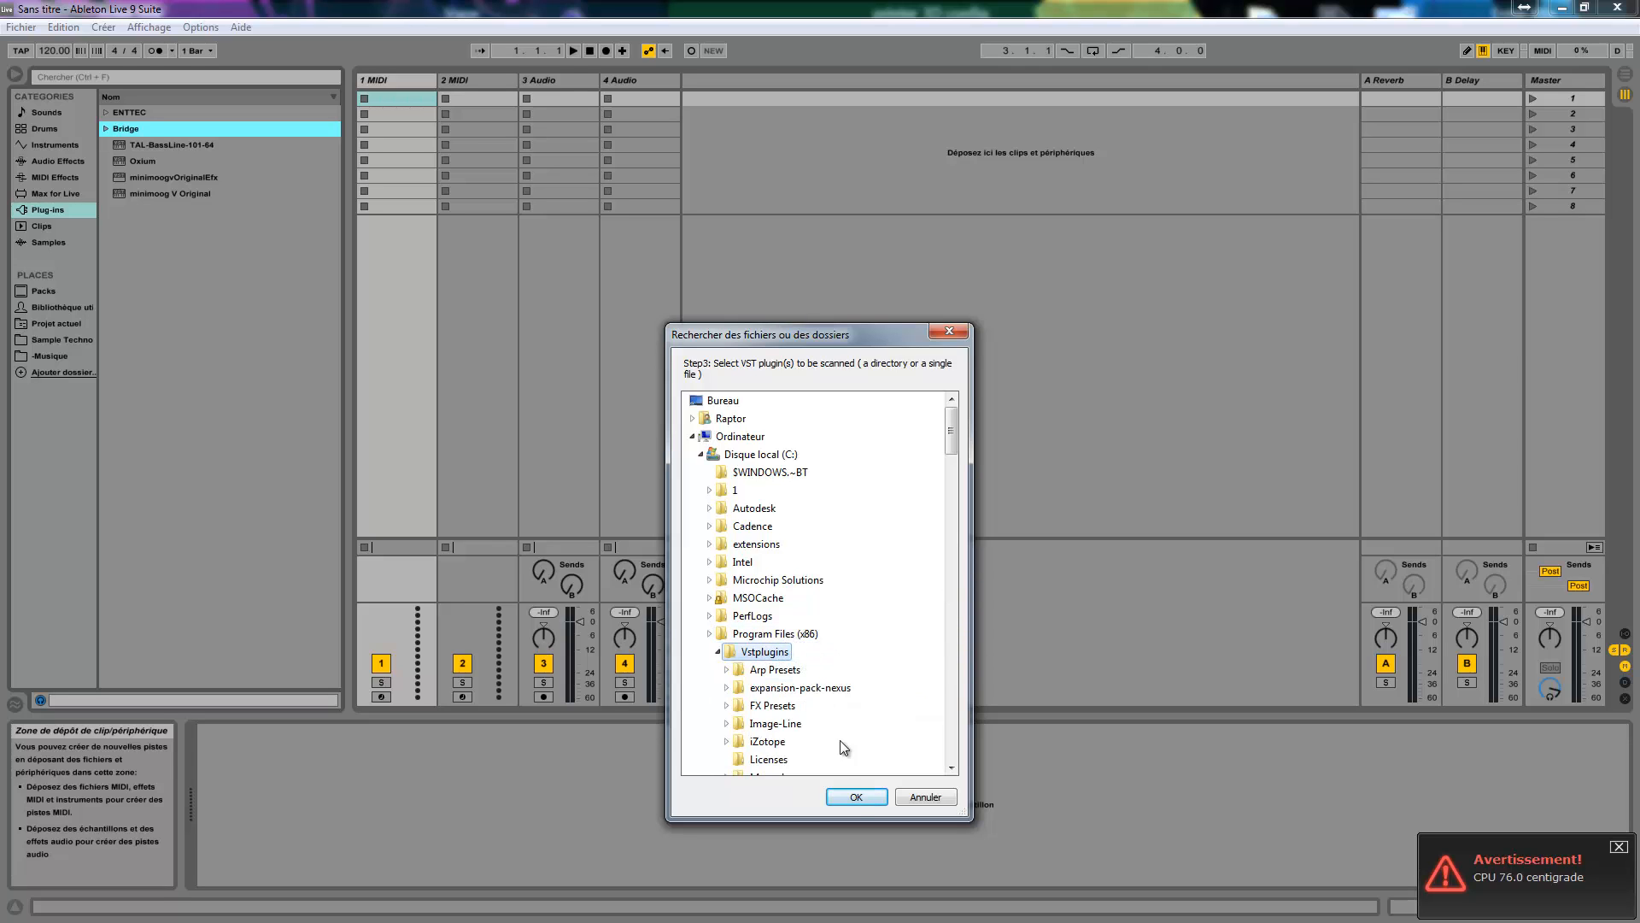
click(852, 802)
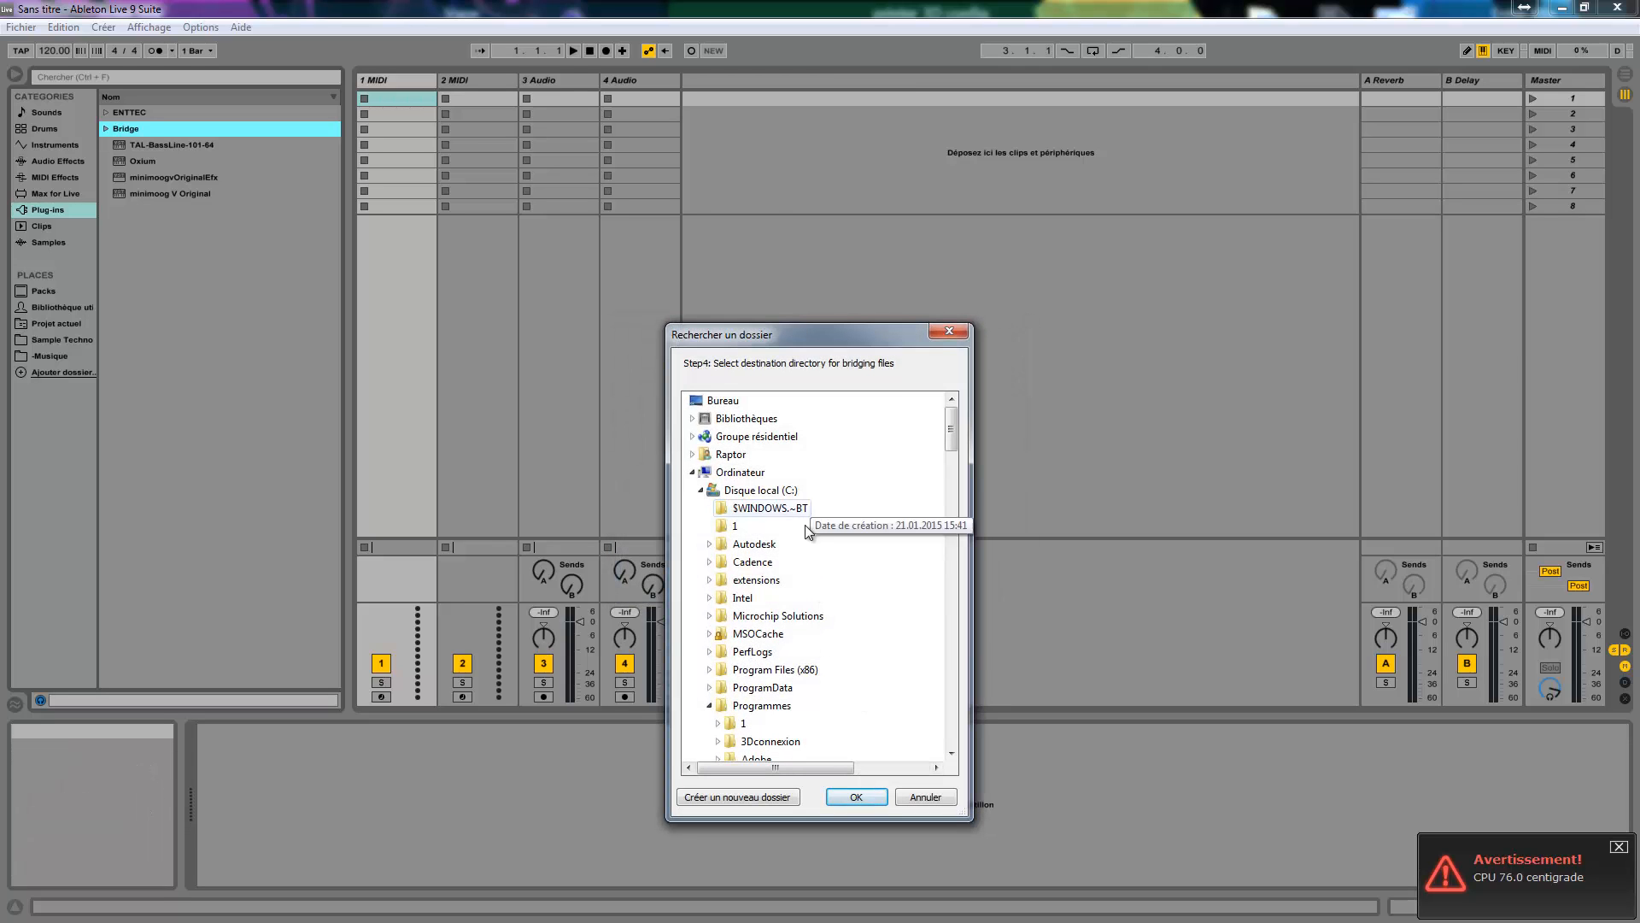
Step: Bridge the plug-ins into Programmes > VstPlugins > Bridge, forcing leftover auxhost processes to terminate
scroll(807, 532, down, 4)
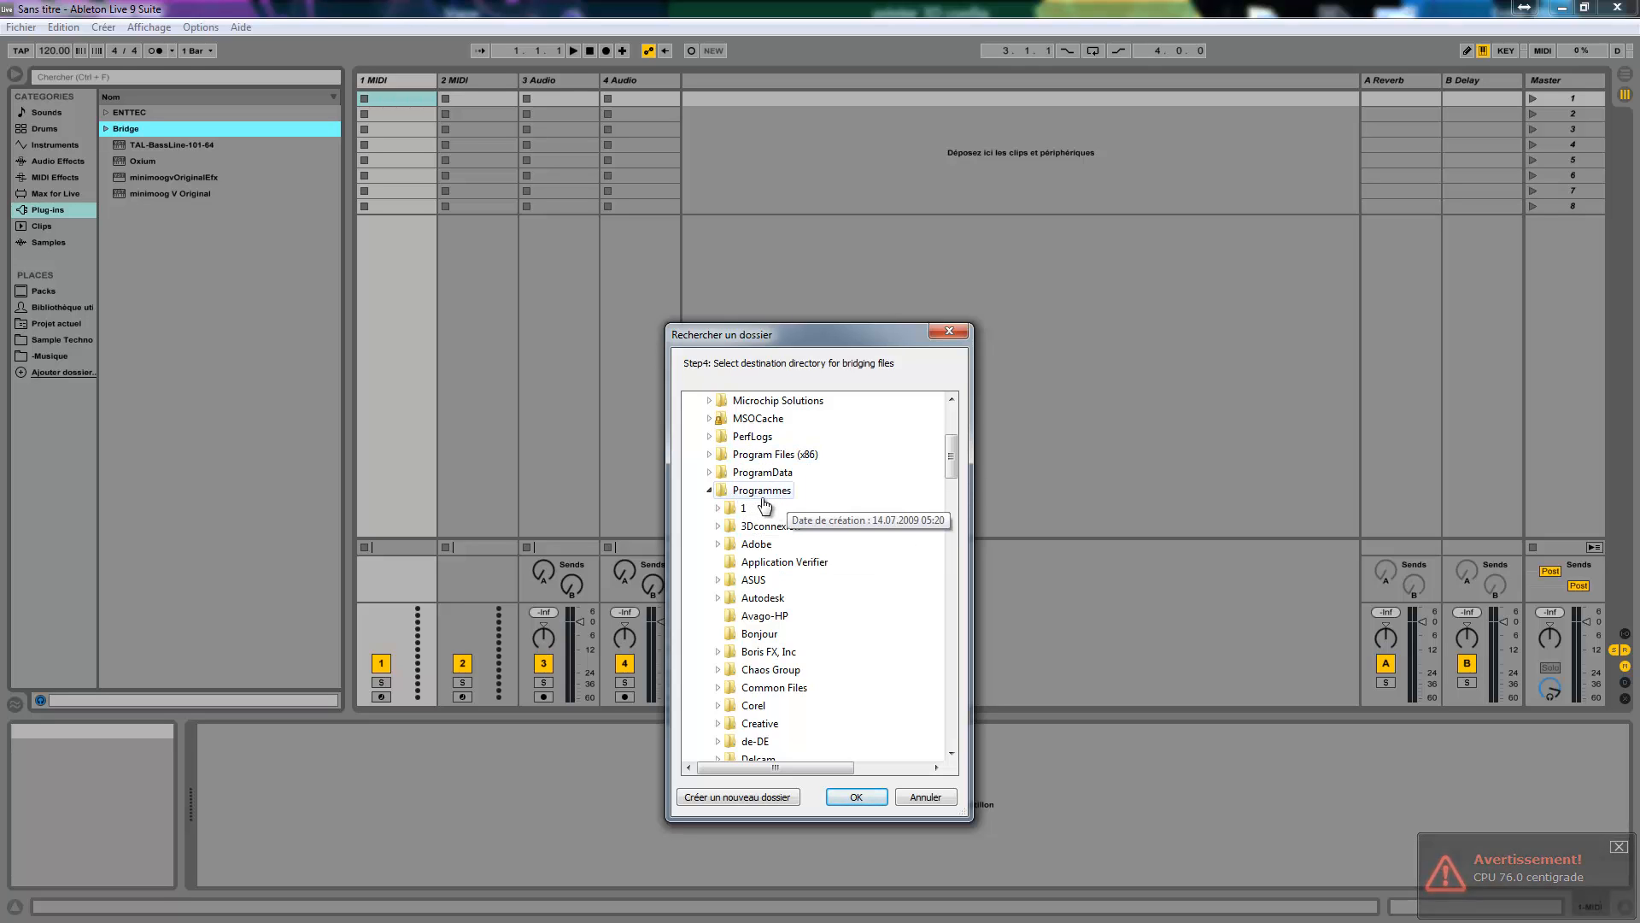
scroll(769, 529, down, 15)
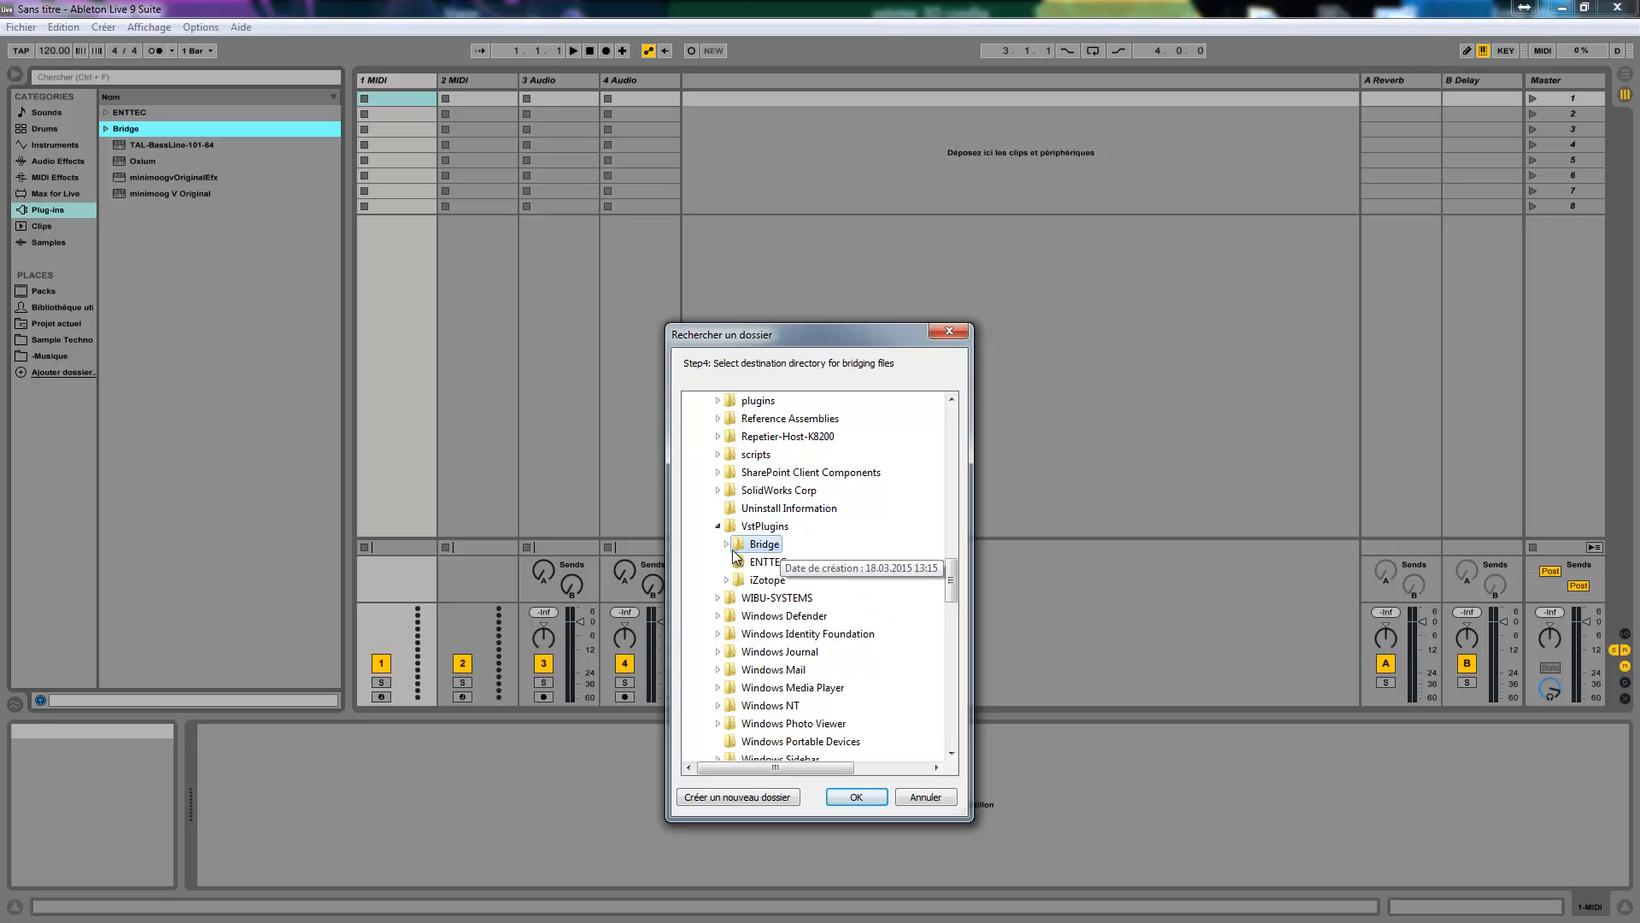
click(856, 796)
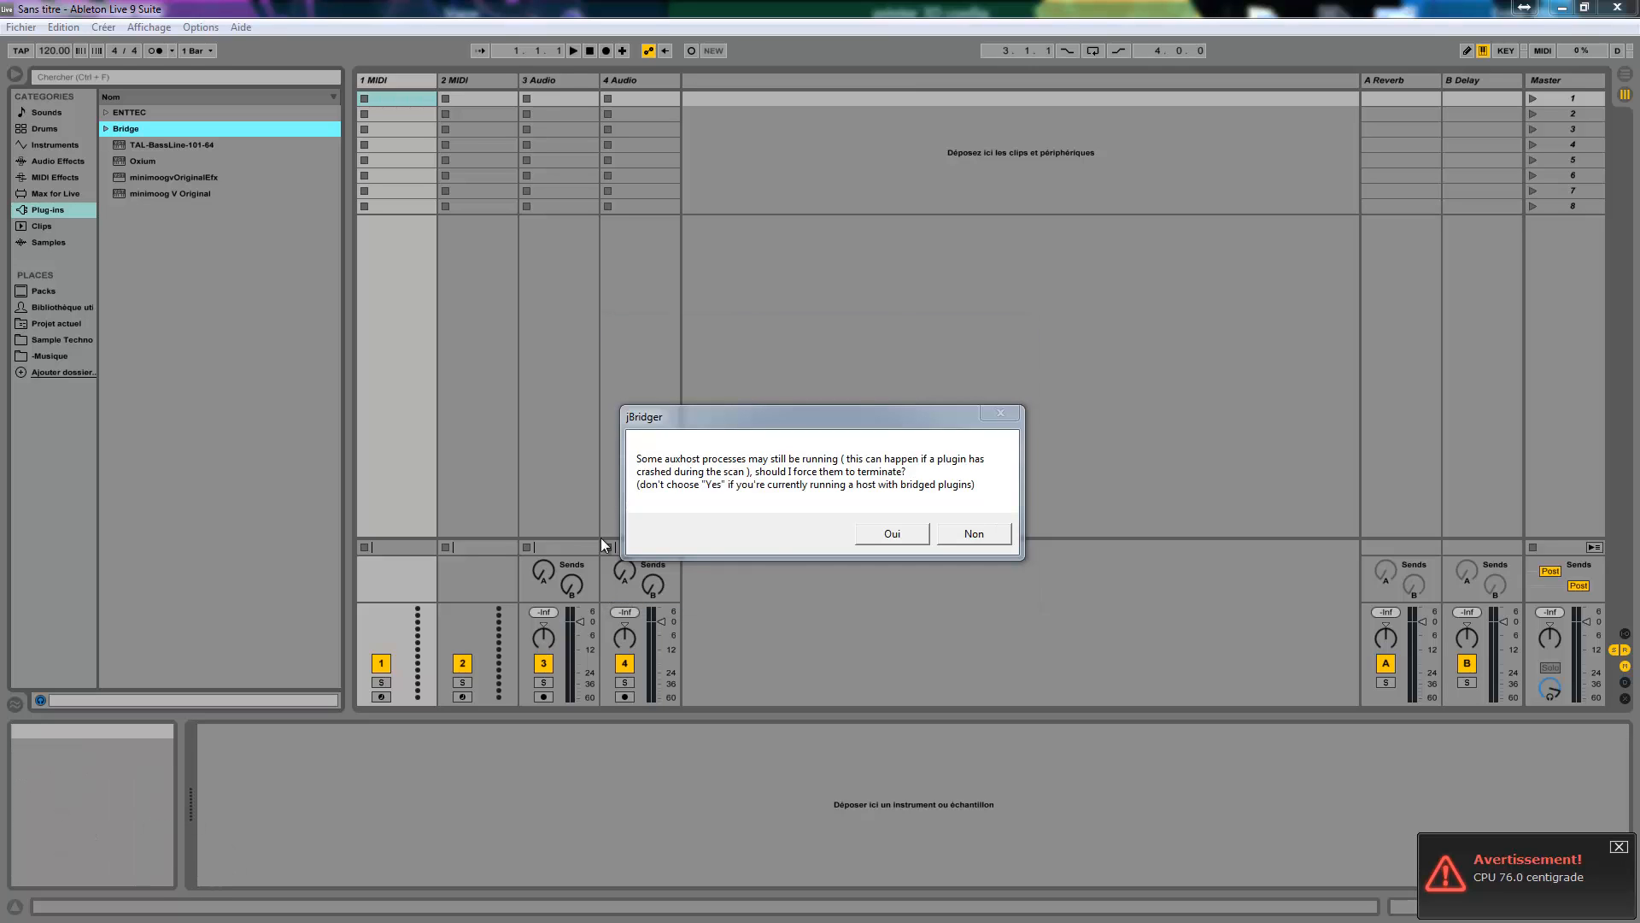
click(882, 531)
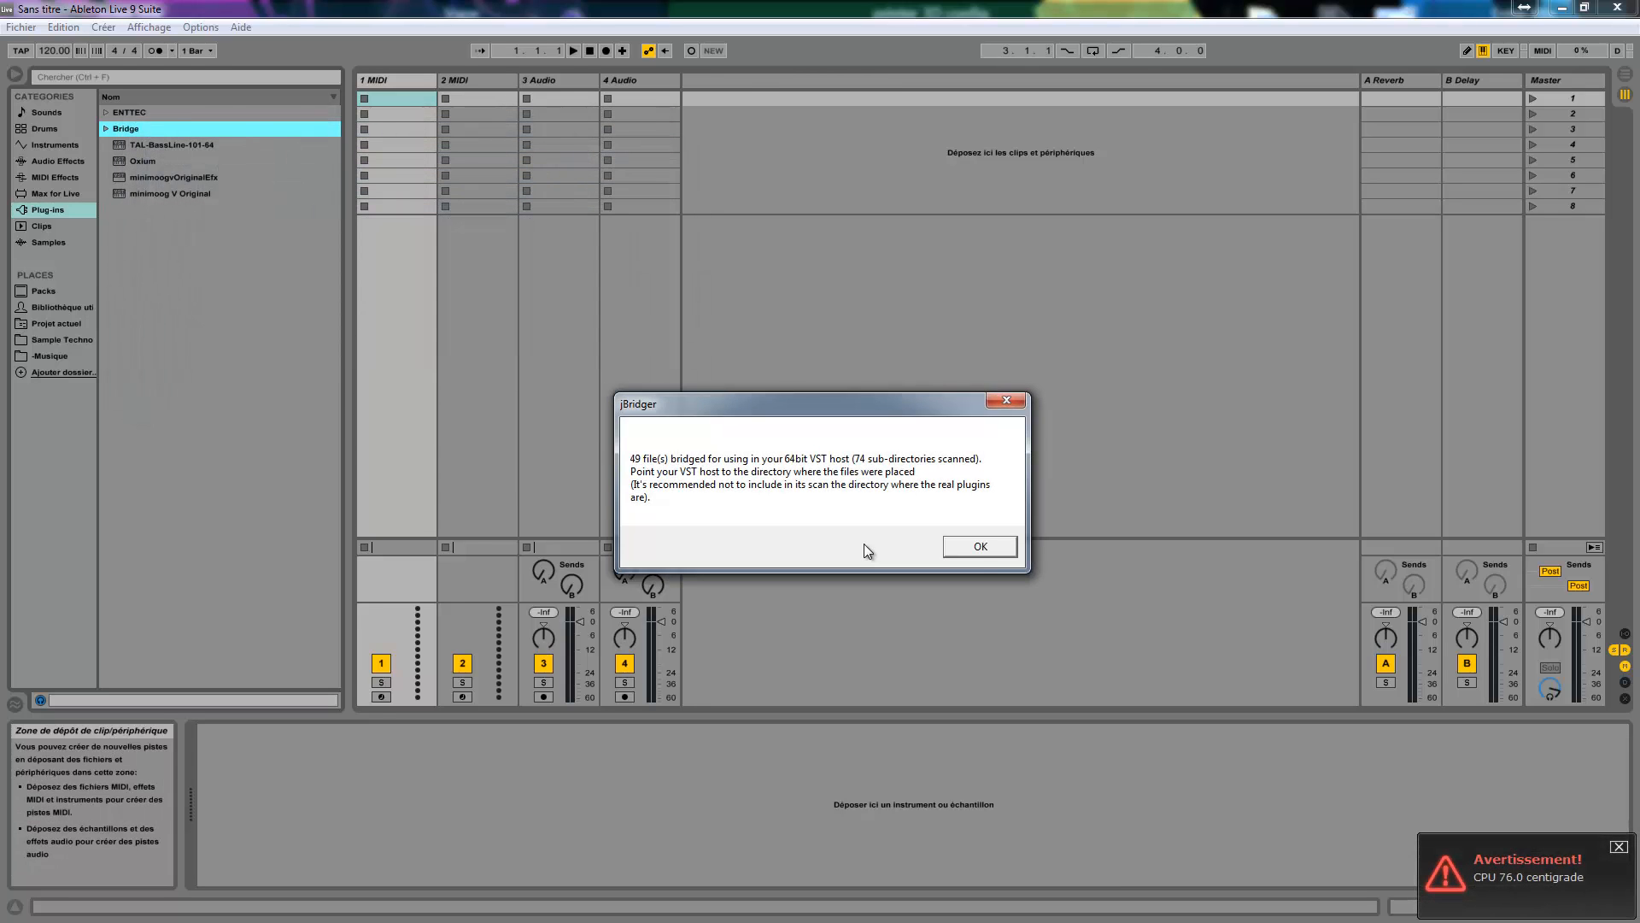
click(956, 546)
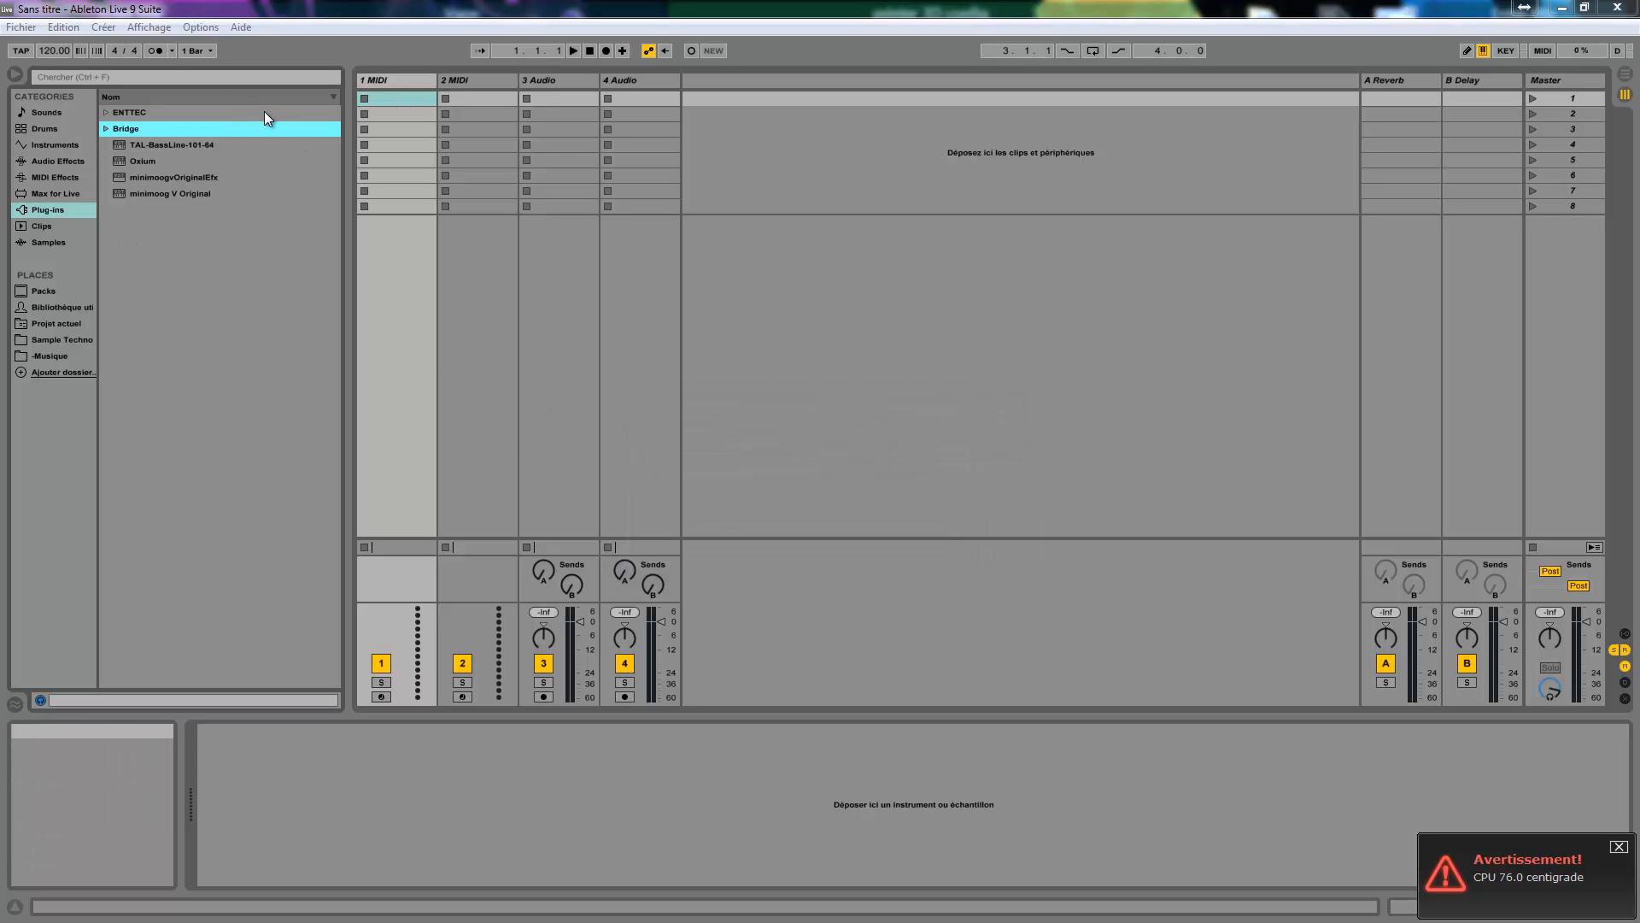
Step: Re-enable the custom VST folder in Live's File Folder preferences to refresh the plug-in list
click(201, 26)
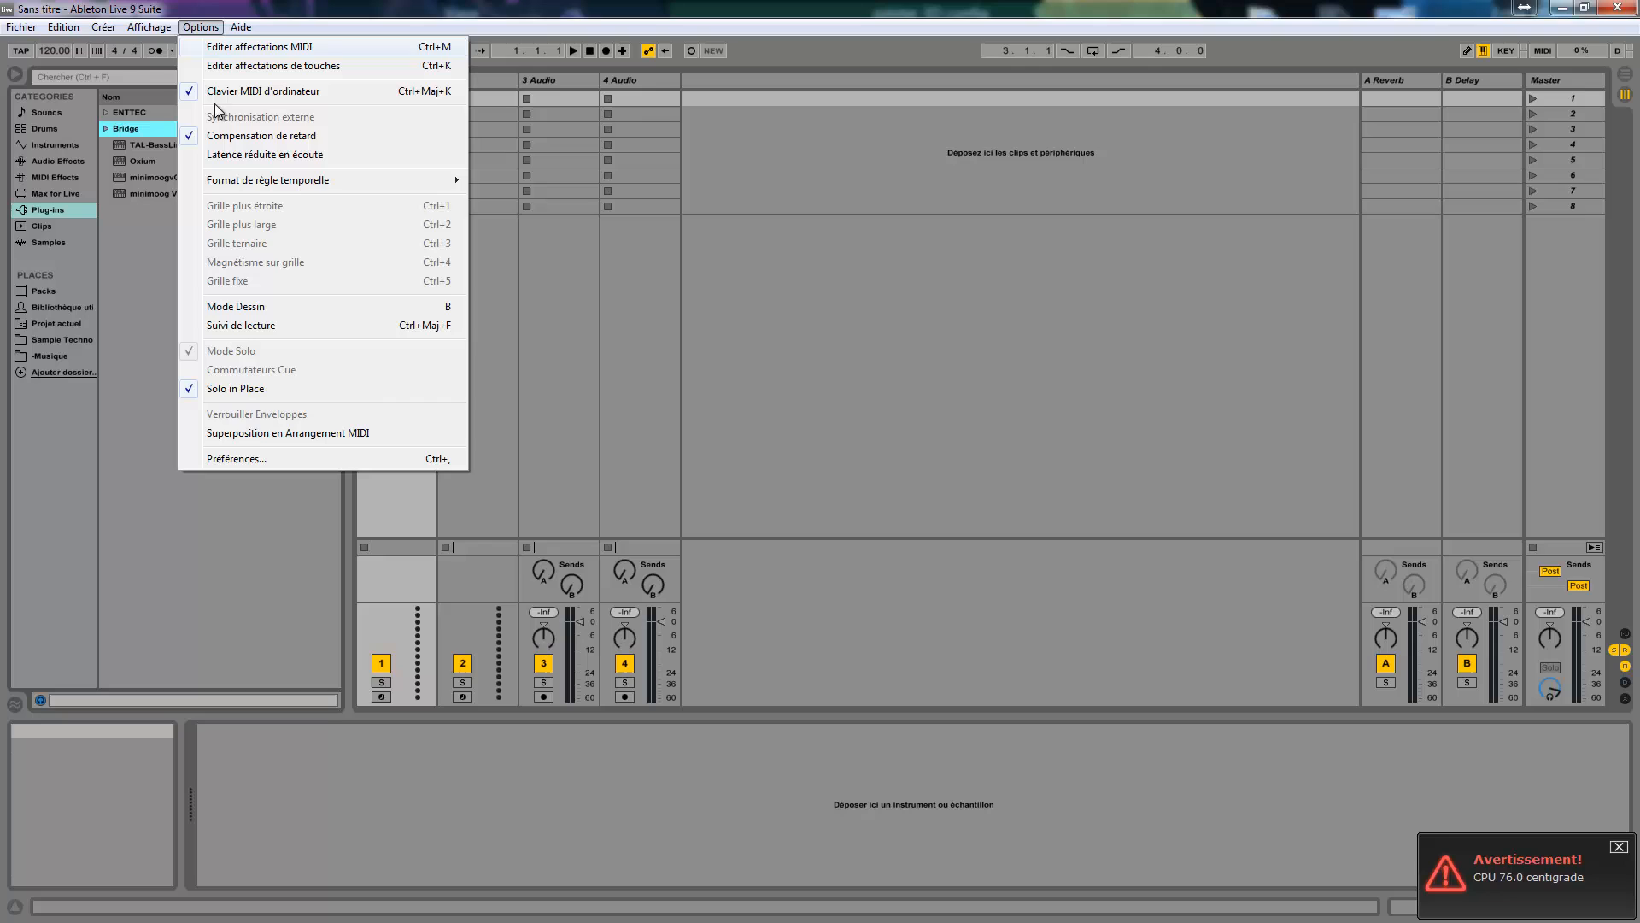
click(247, 457)
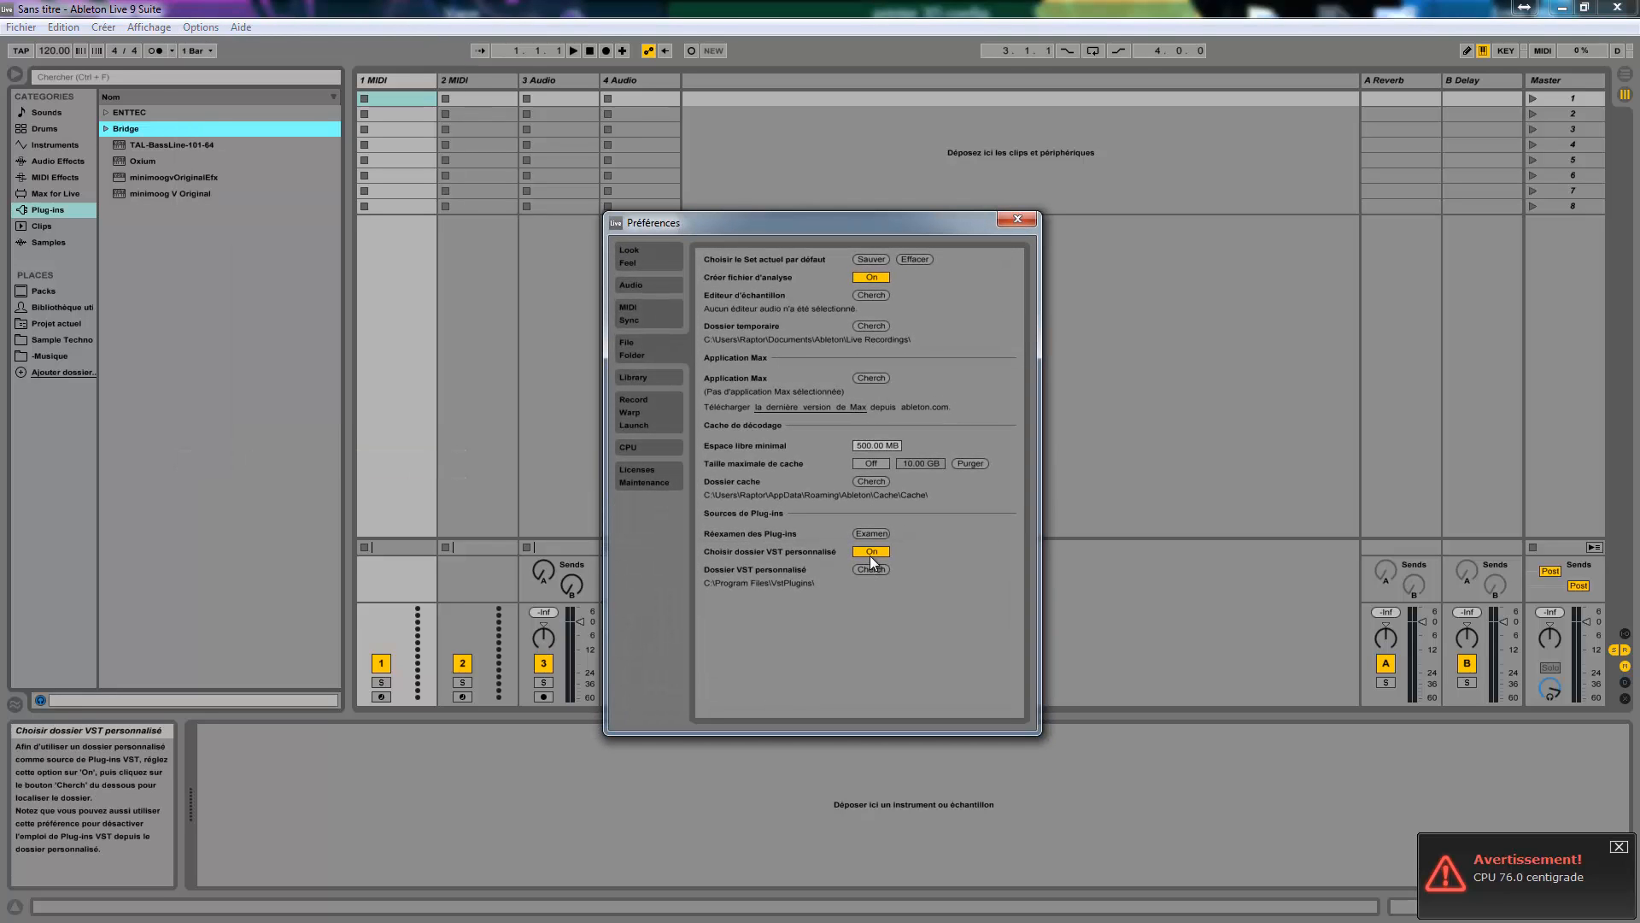
click(870, 551)
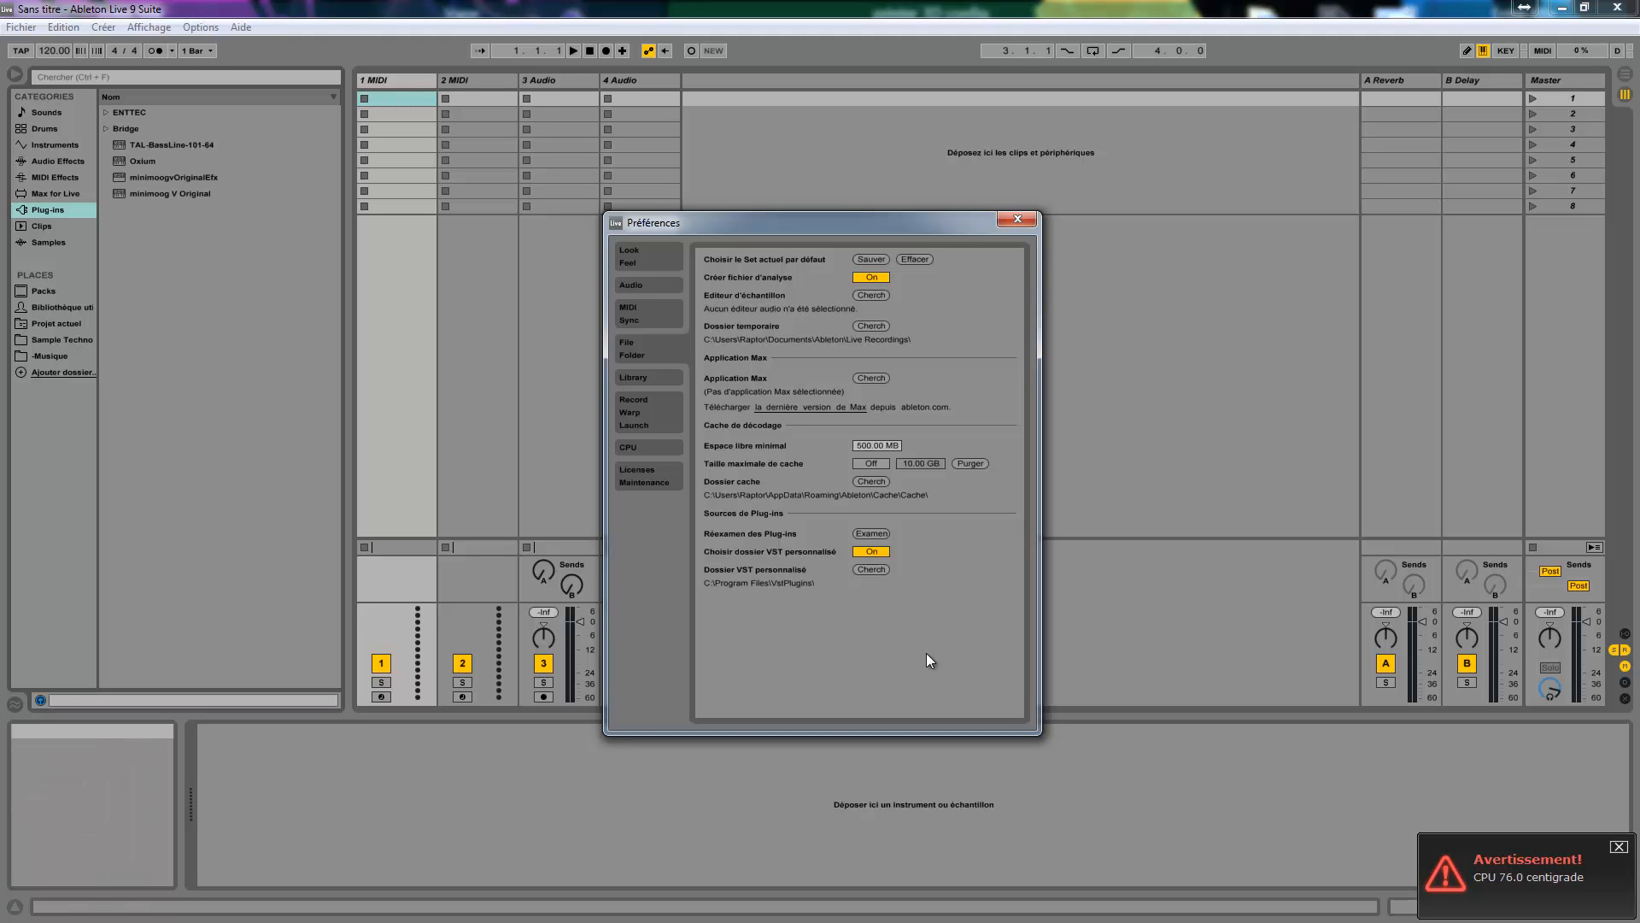
Step: Check the location of the VstPlugins folder in the custom VST folder selection, leave it unchanged, and close the preferences
click(873, 568)
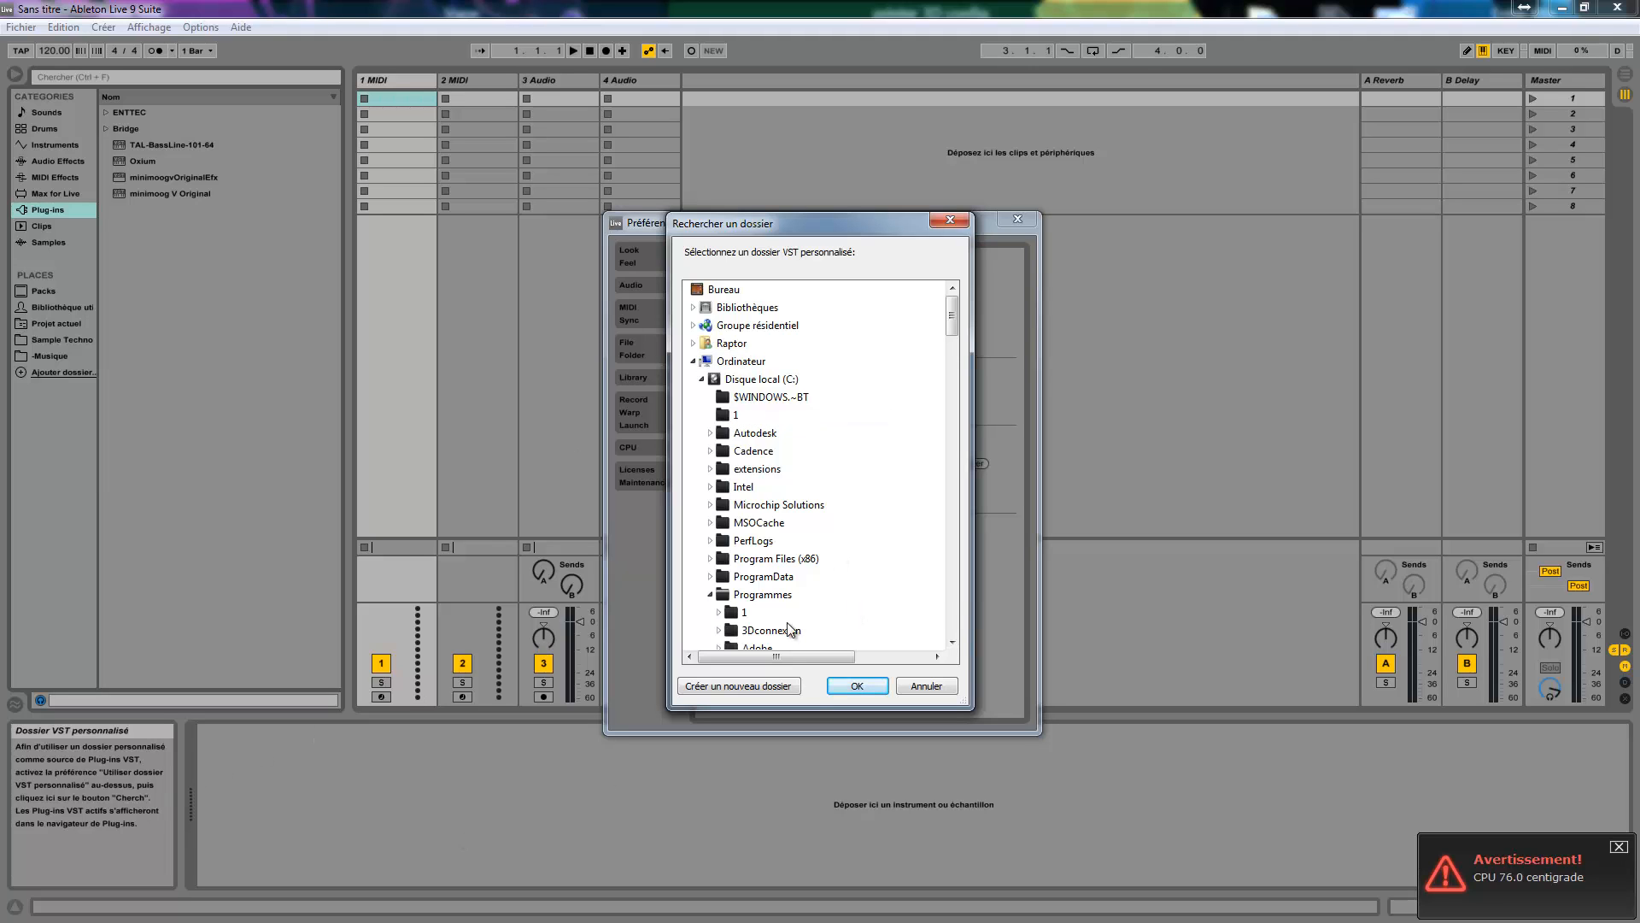
drag(951, 316, 972, 443)
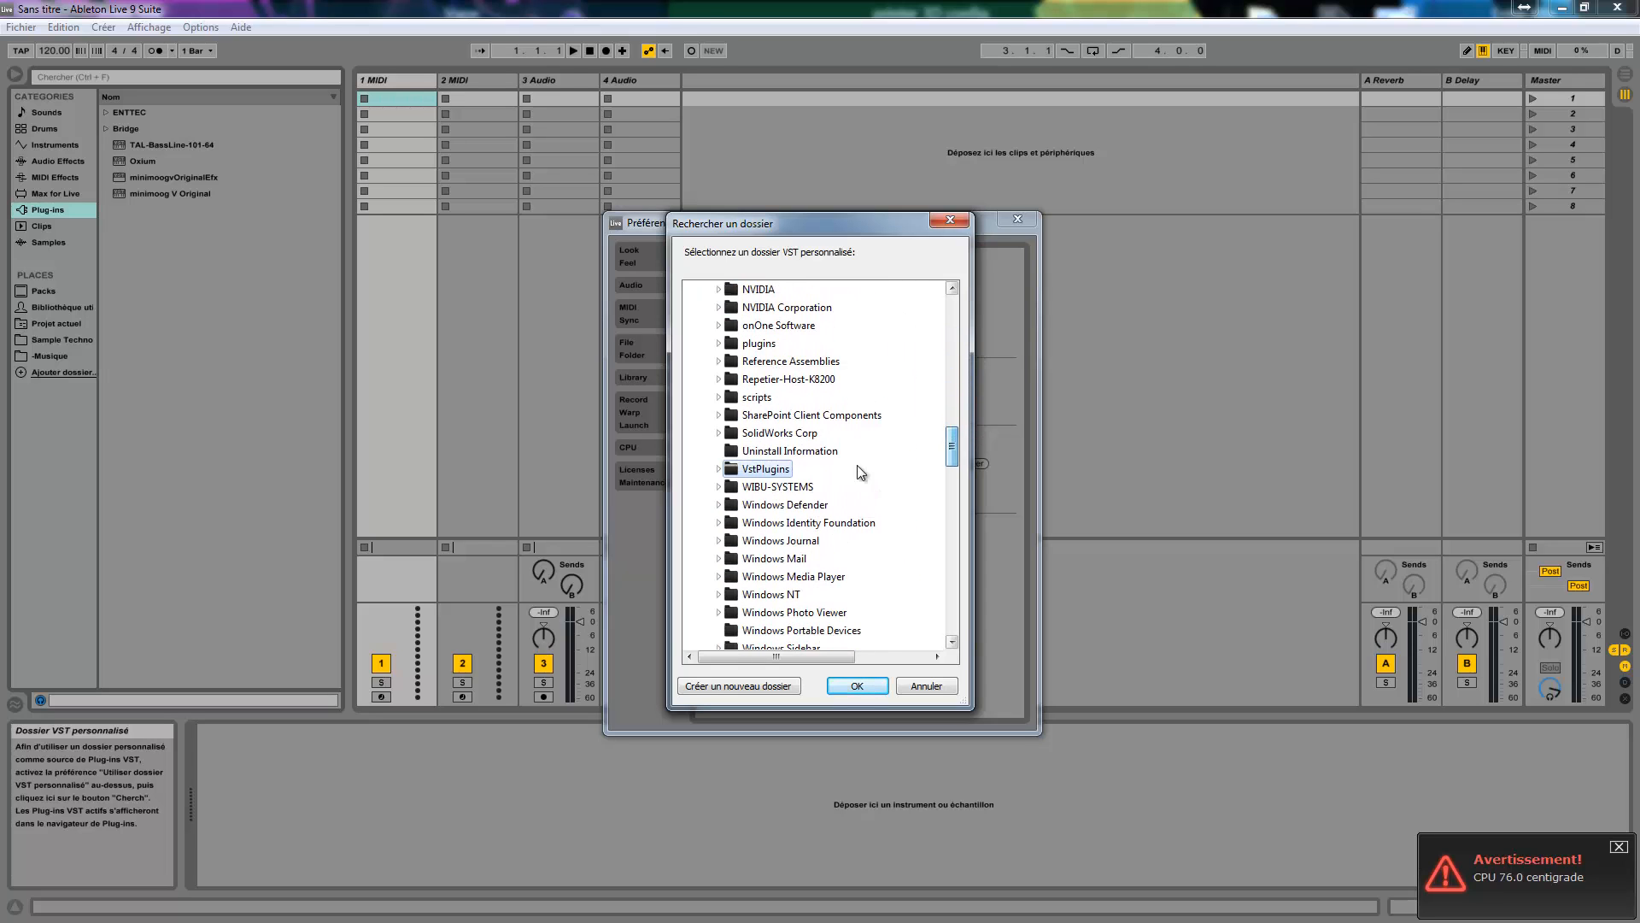
click(719, 469)
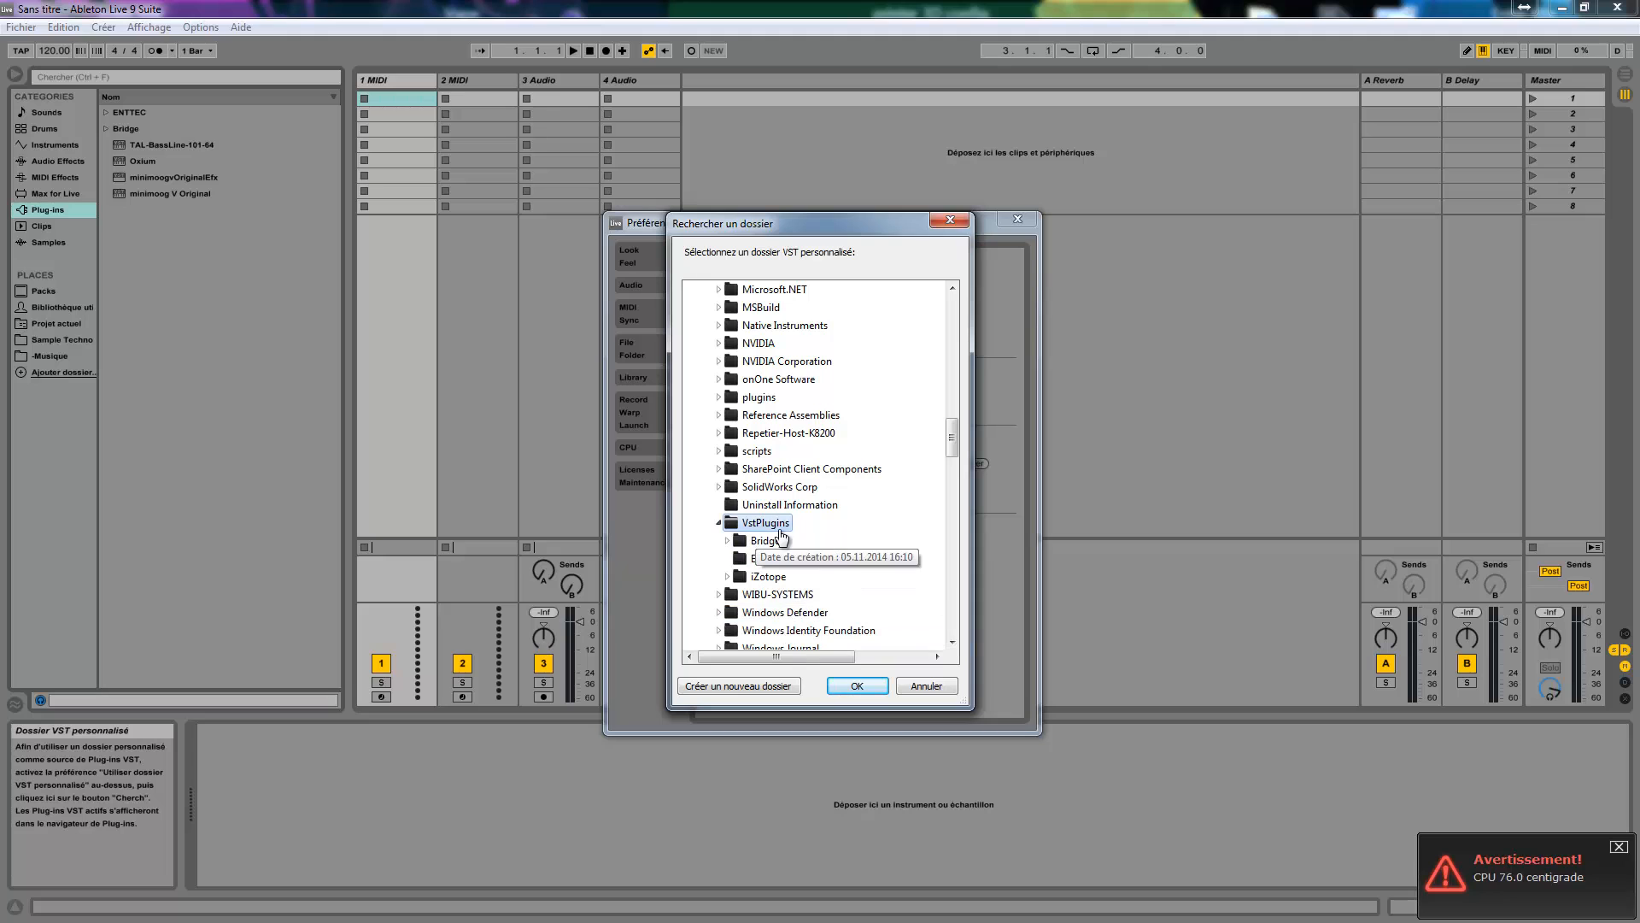
click(923, 688)
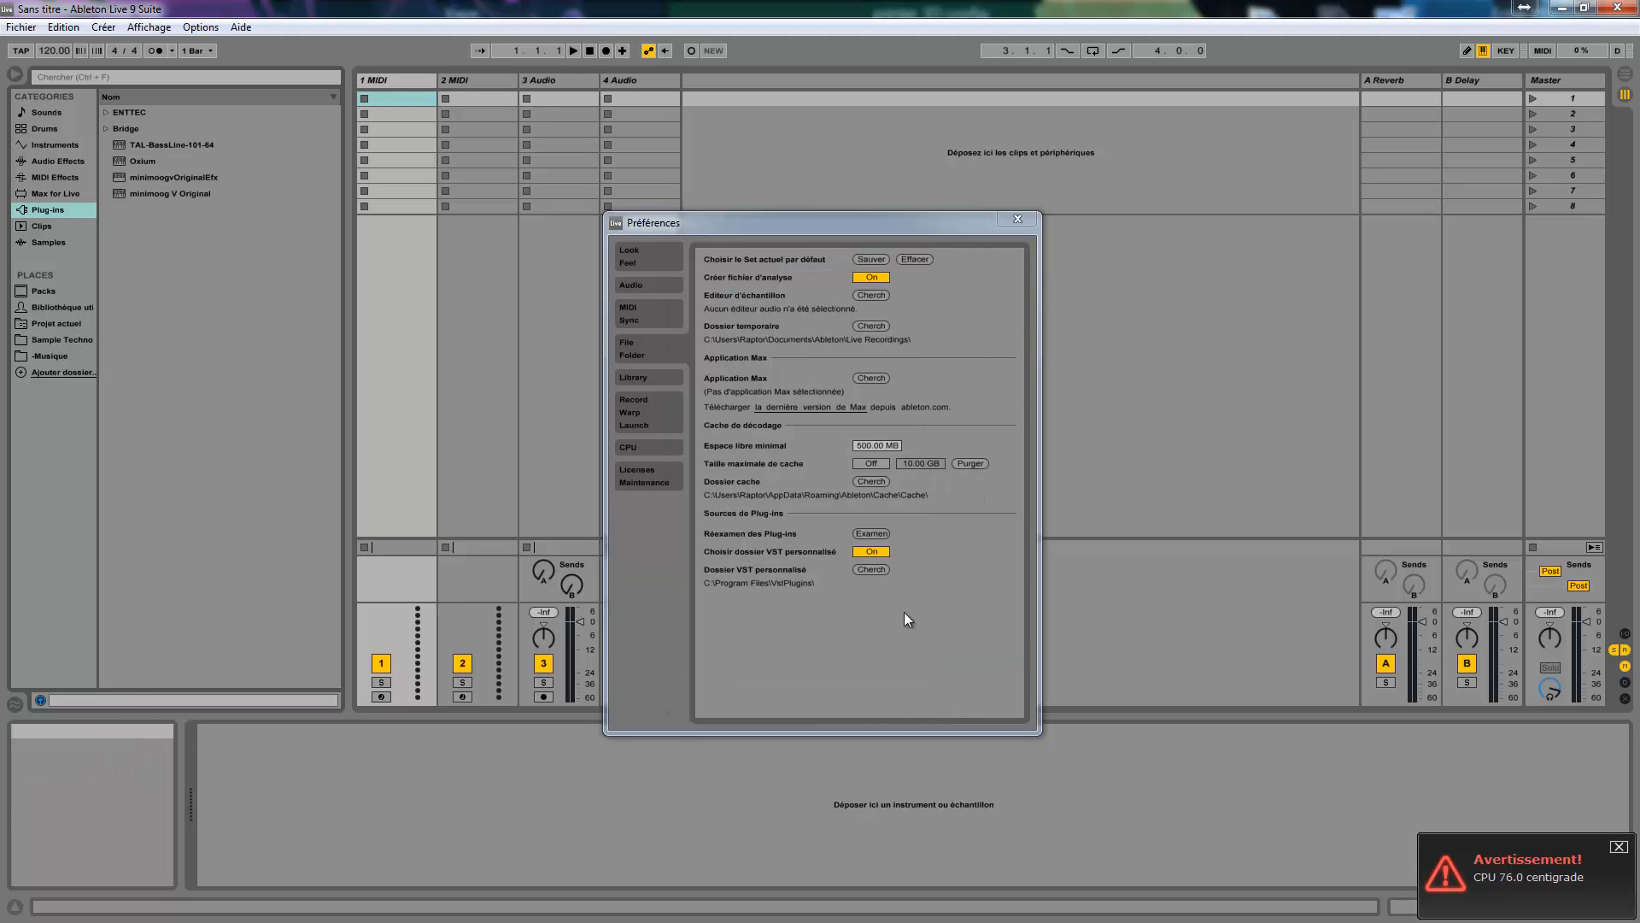
click(1016, 221)
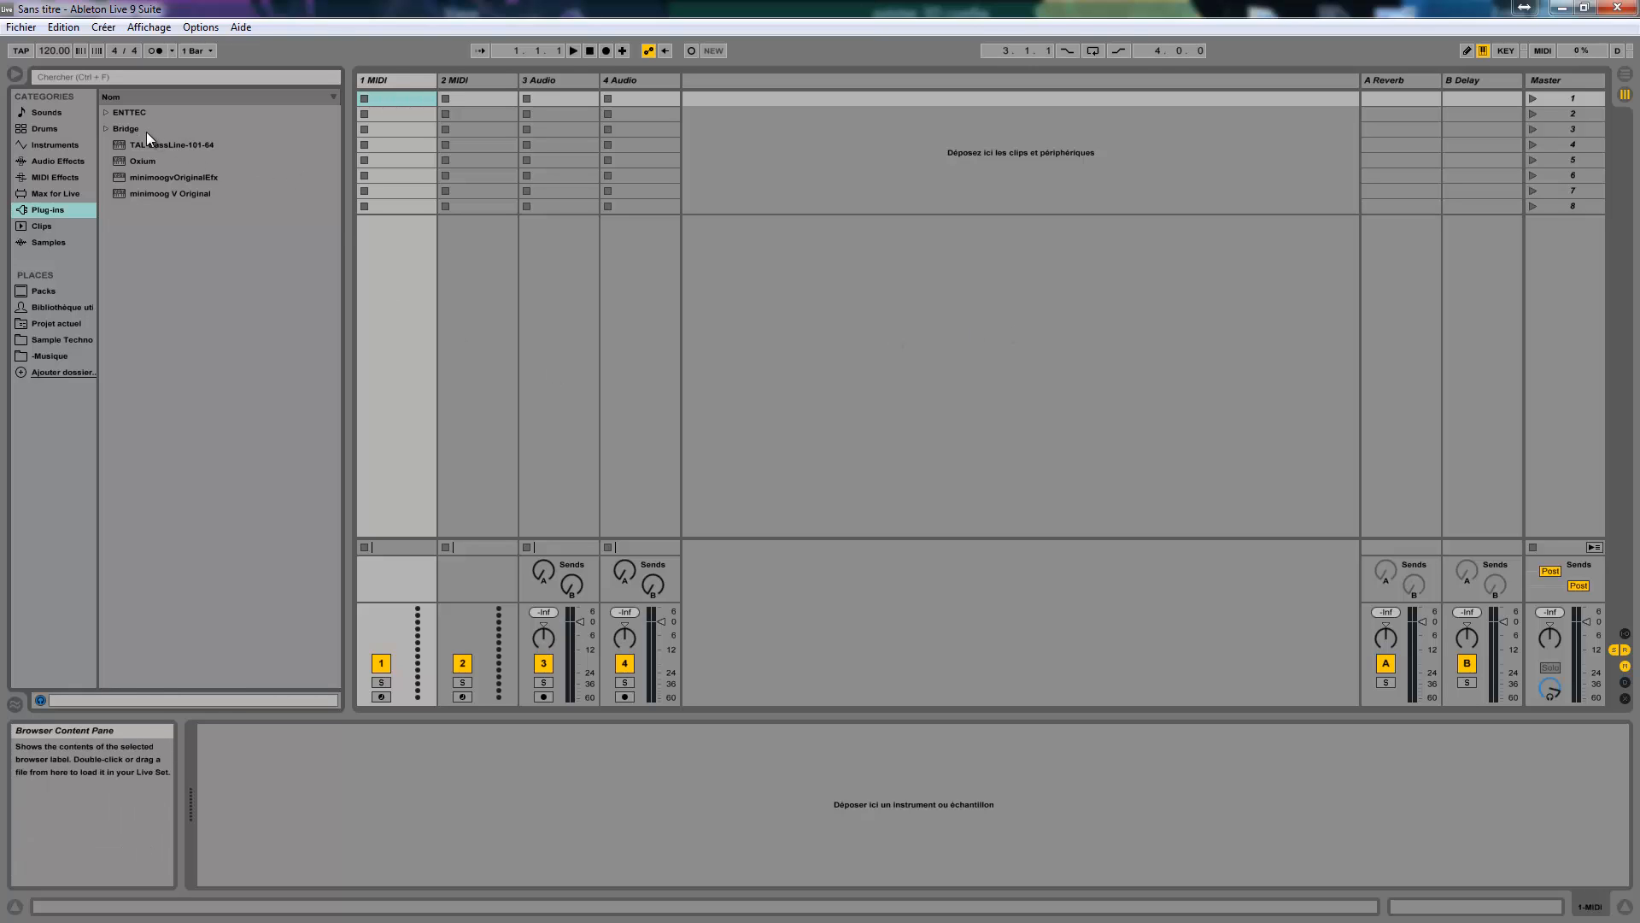
Step: Expand the Bridge folder in Live's plug-in browser and select the bridged Sawer.64 plug-in
click(104, 128)
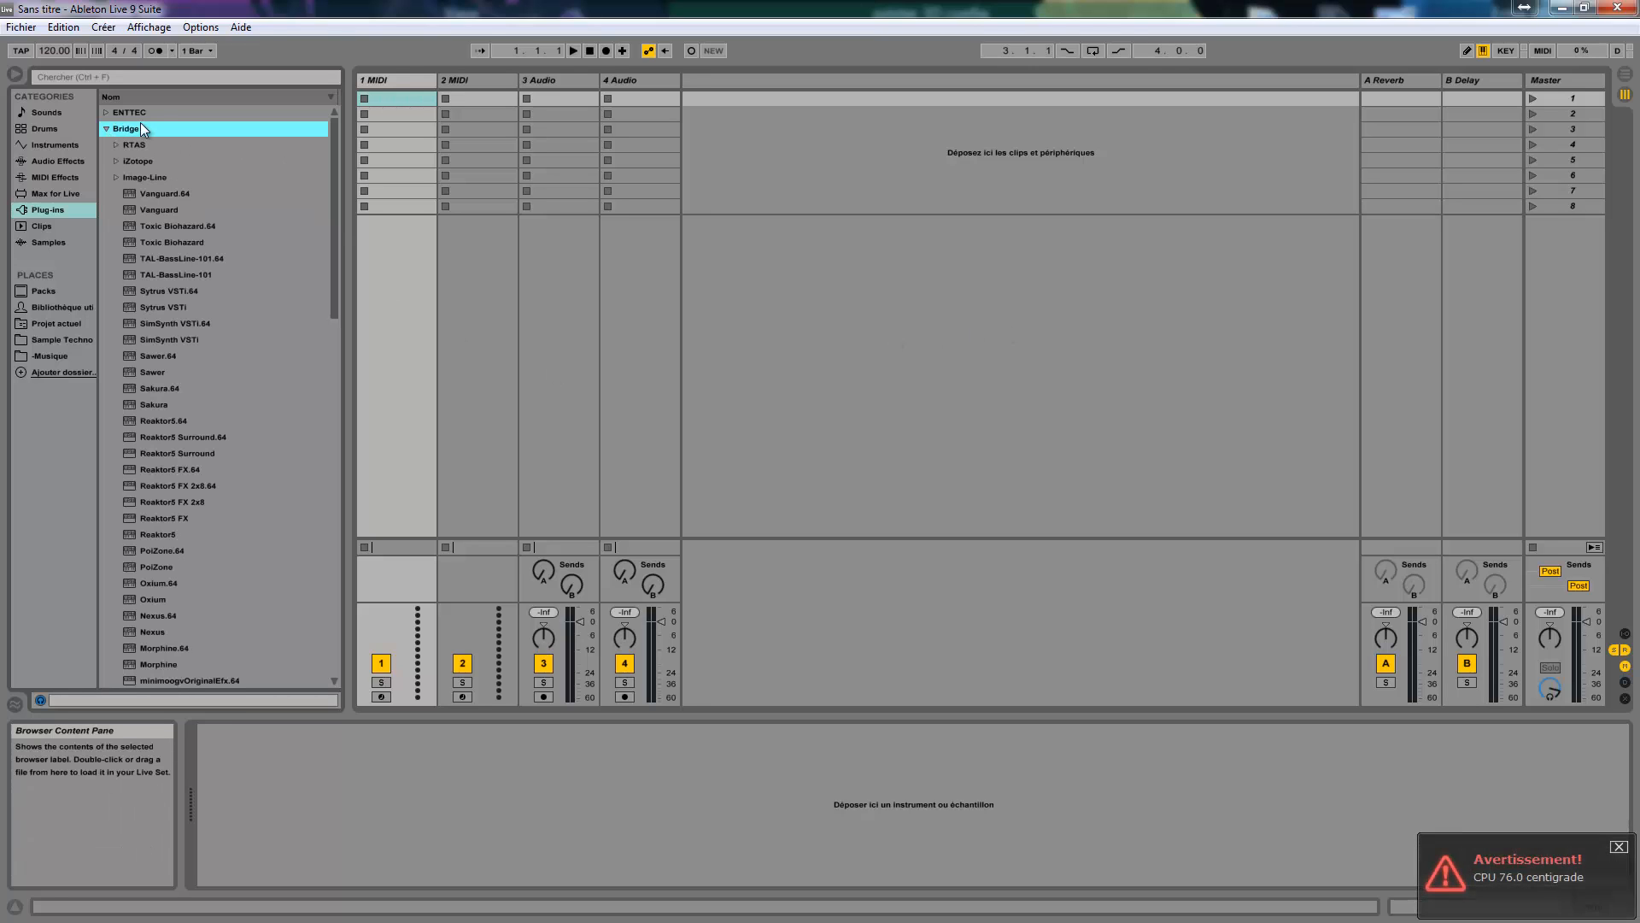
click(156, 355)
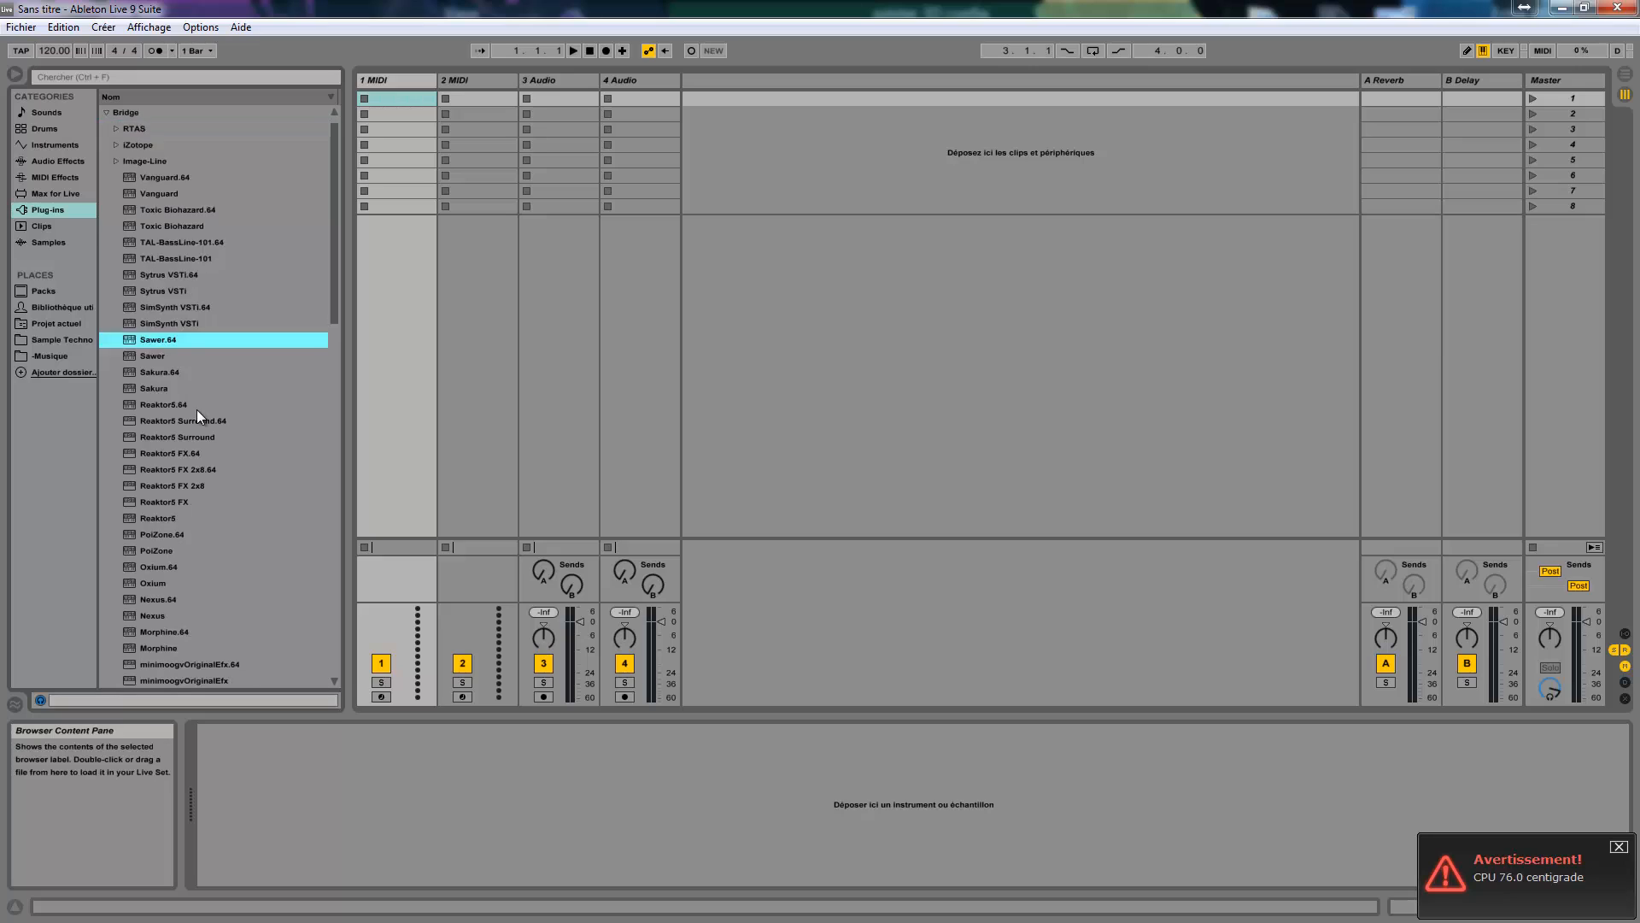
Step: Load the bridged Nexus.64 instrument onto the first MIDI track and move its plug-in window clear of the browser
scroll(179, 462, down, 3)
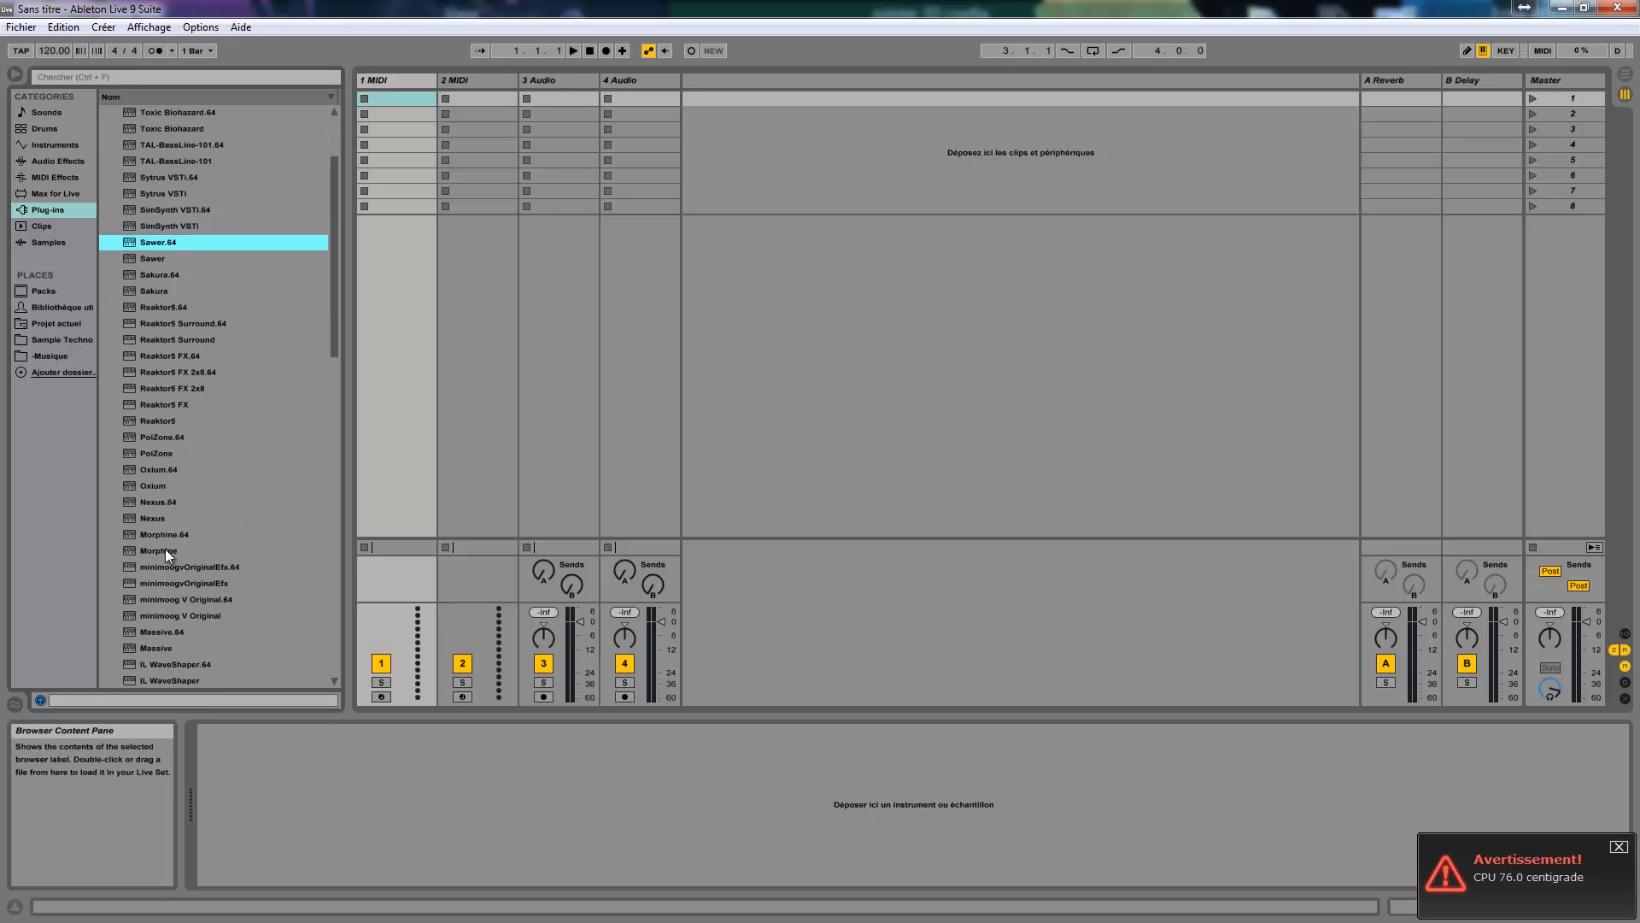
click(154, 501)
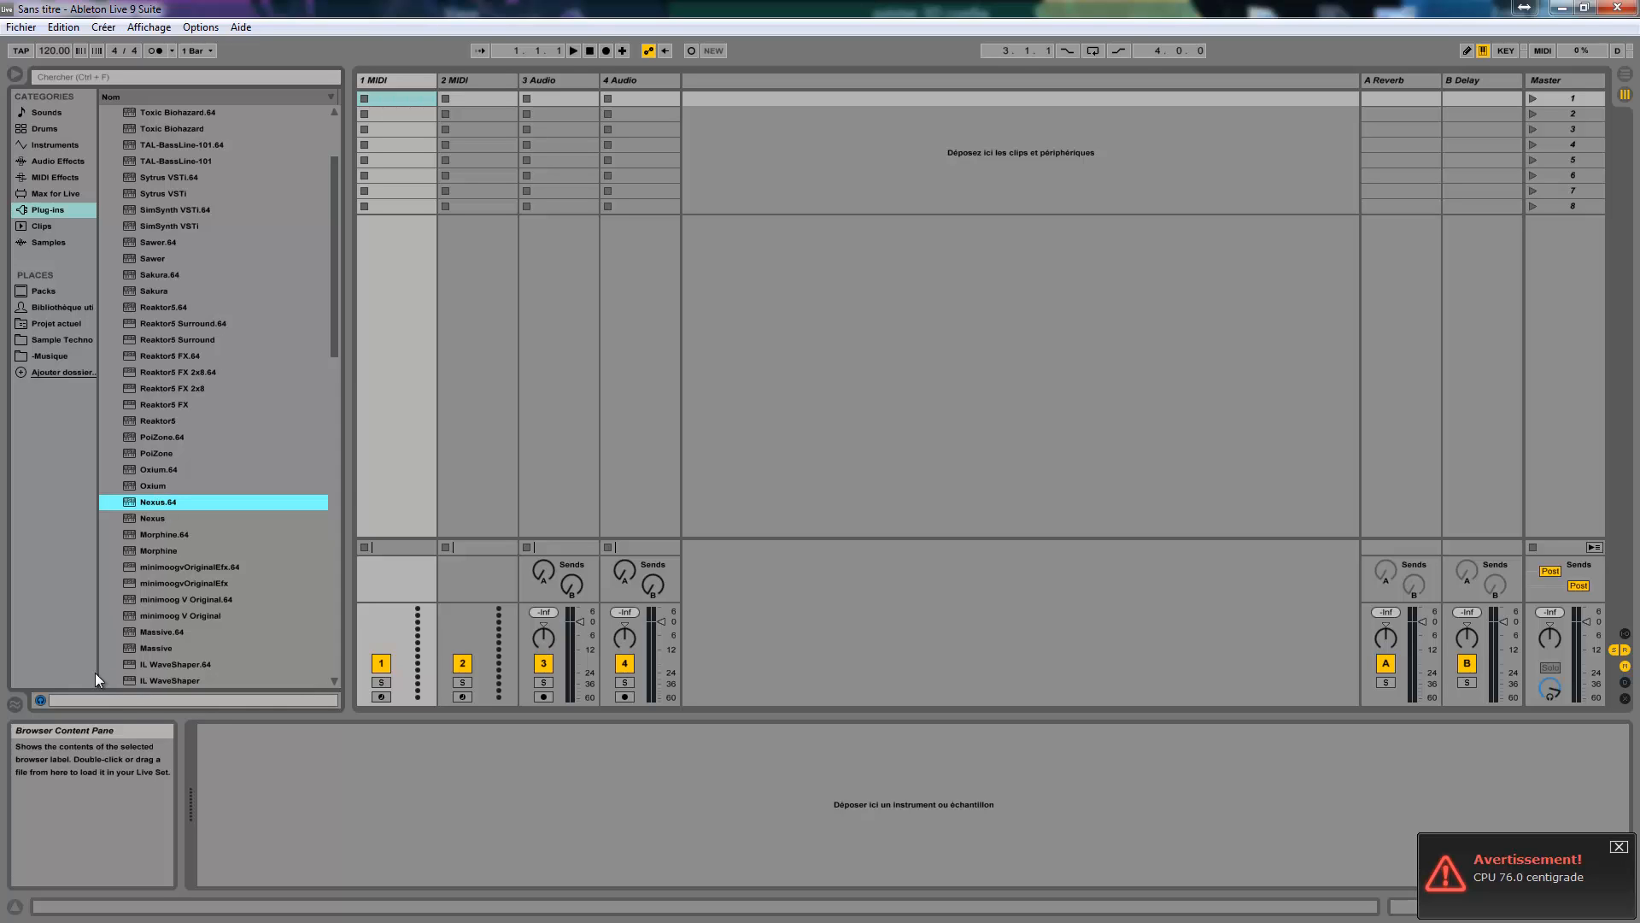
key(Return)
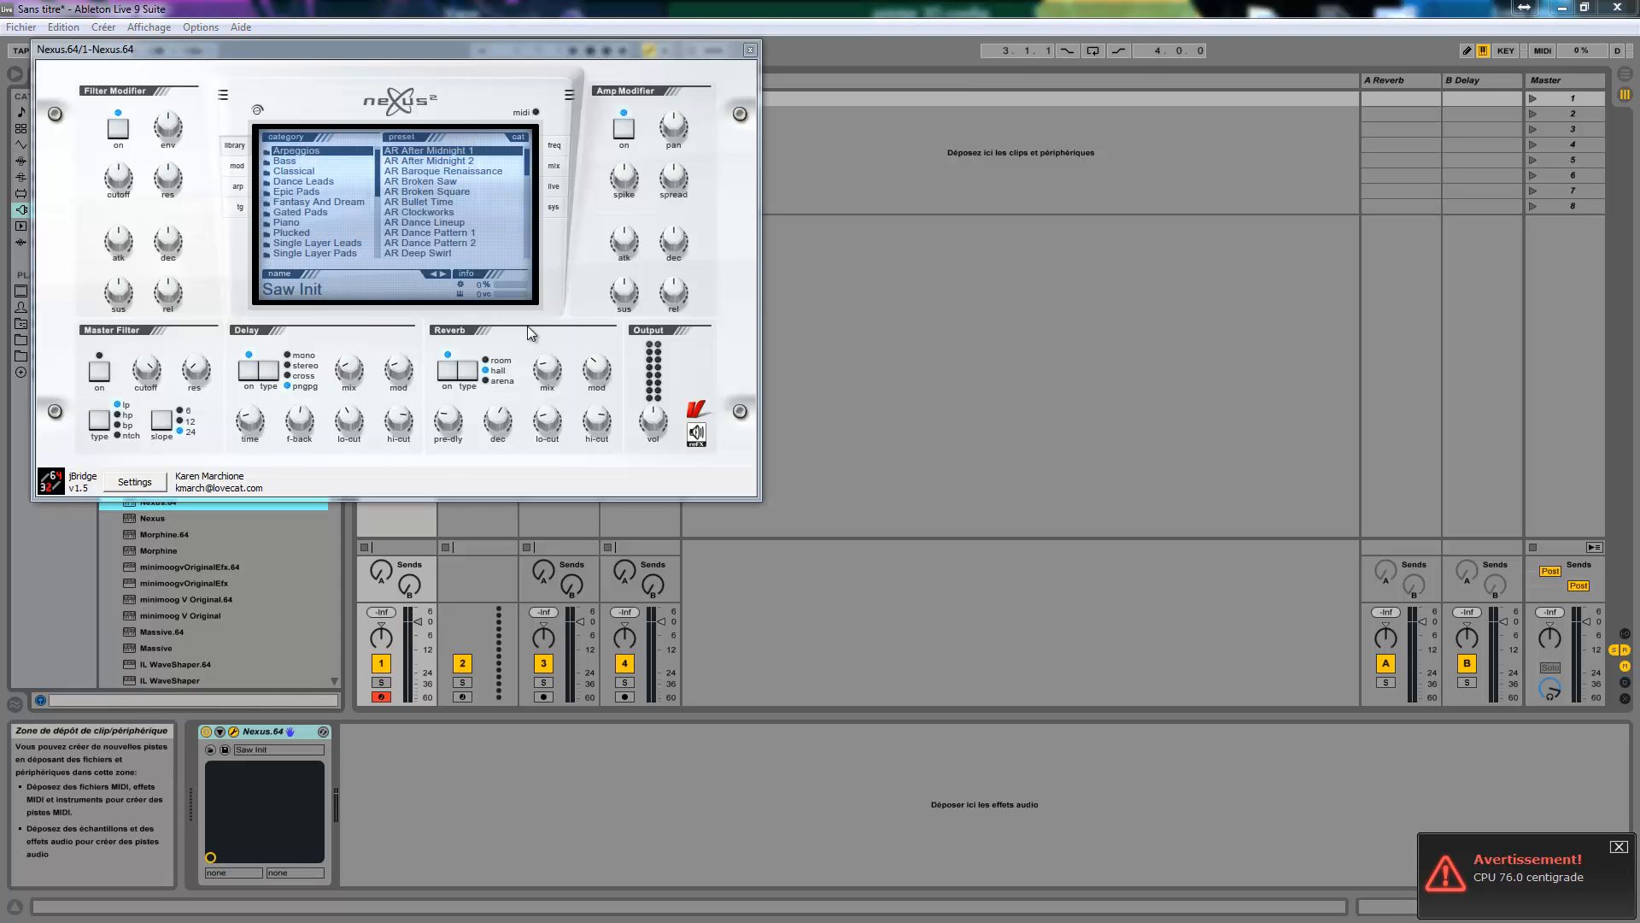
drag(448, 49, 788, 105)
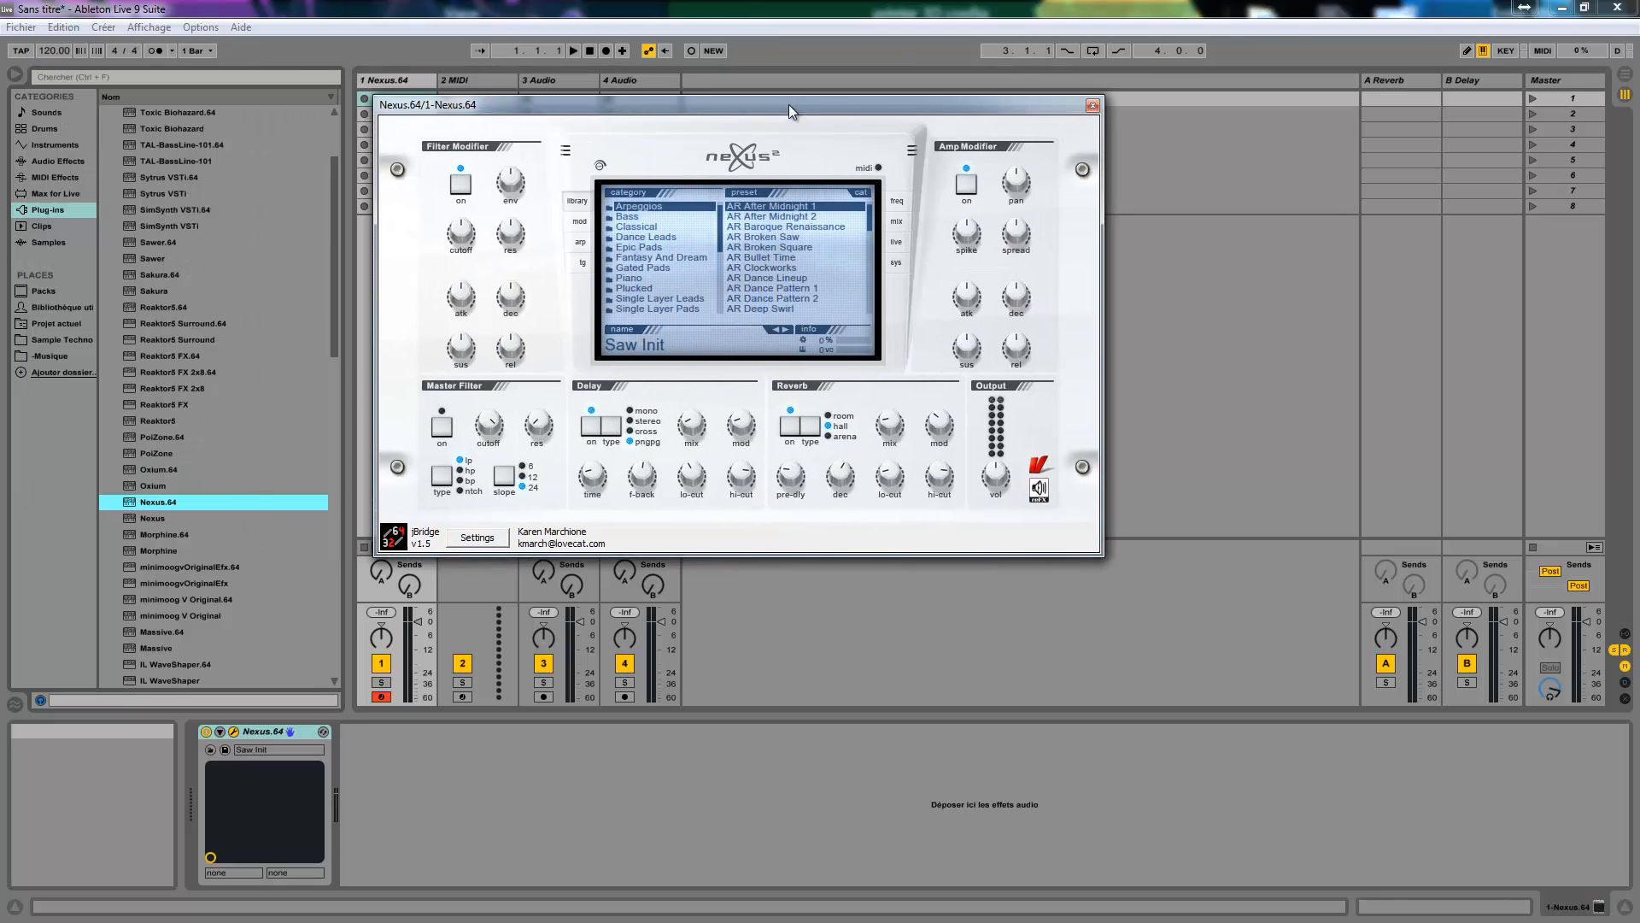
Step: Test Nexus.64 by selecting TG Deceptor under Gated Pads and playing a few notes, and close its window
click(643, 269)
click(757, 257)
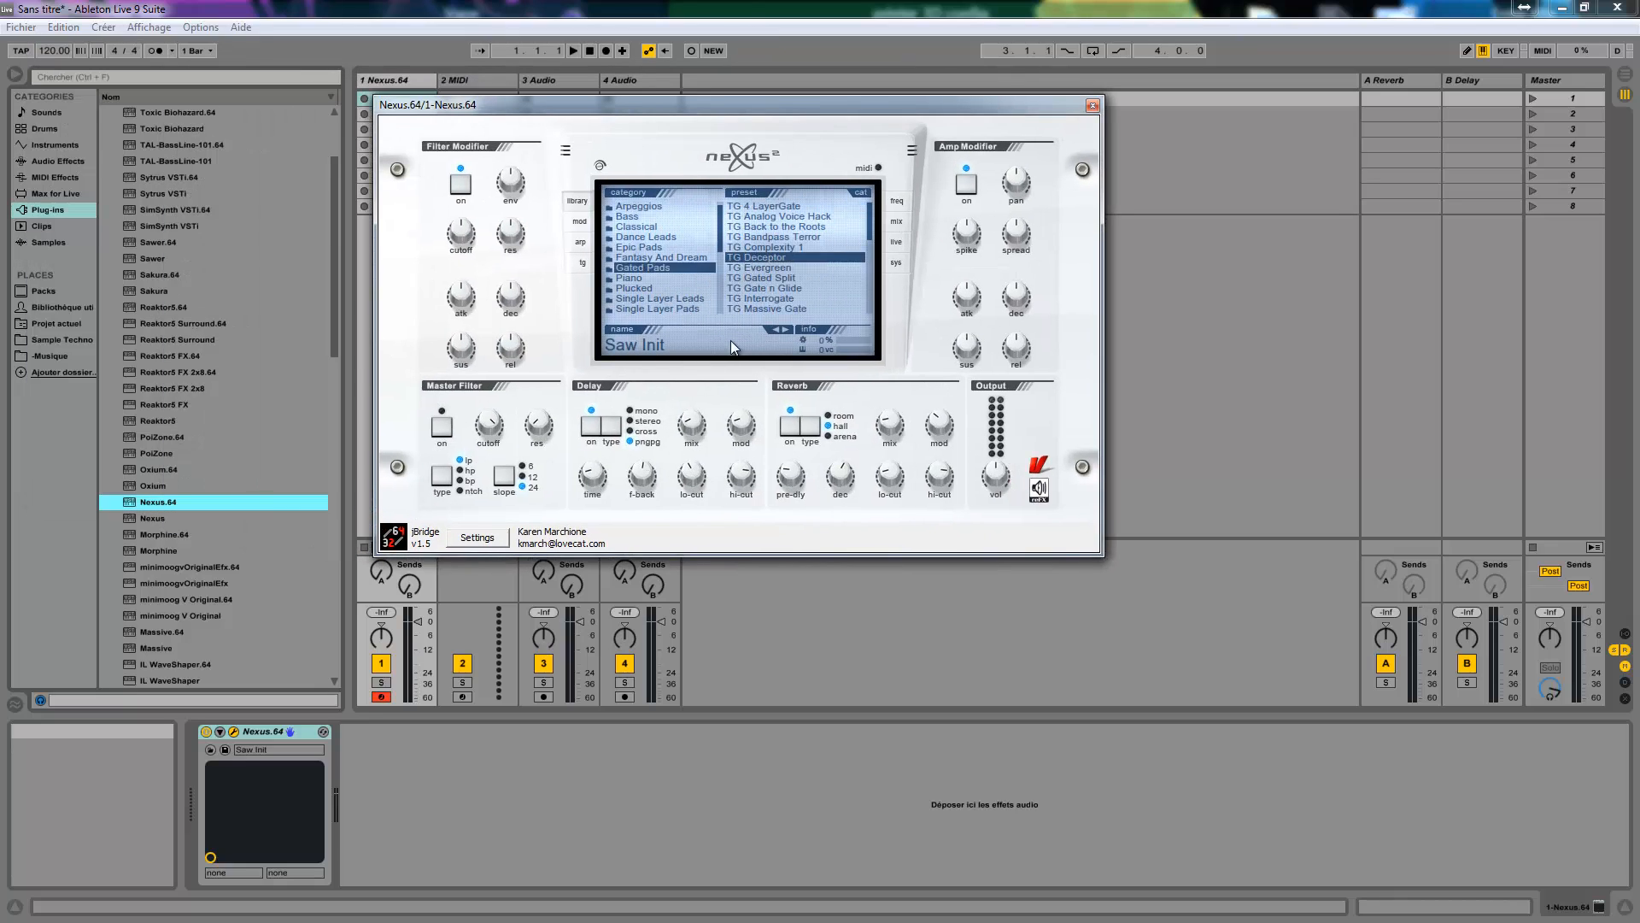
click(720, 663)
key(w)
key(q)
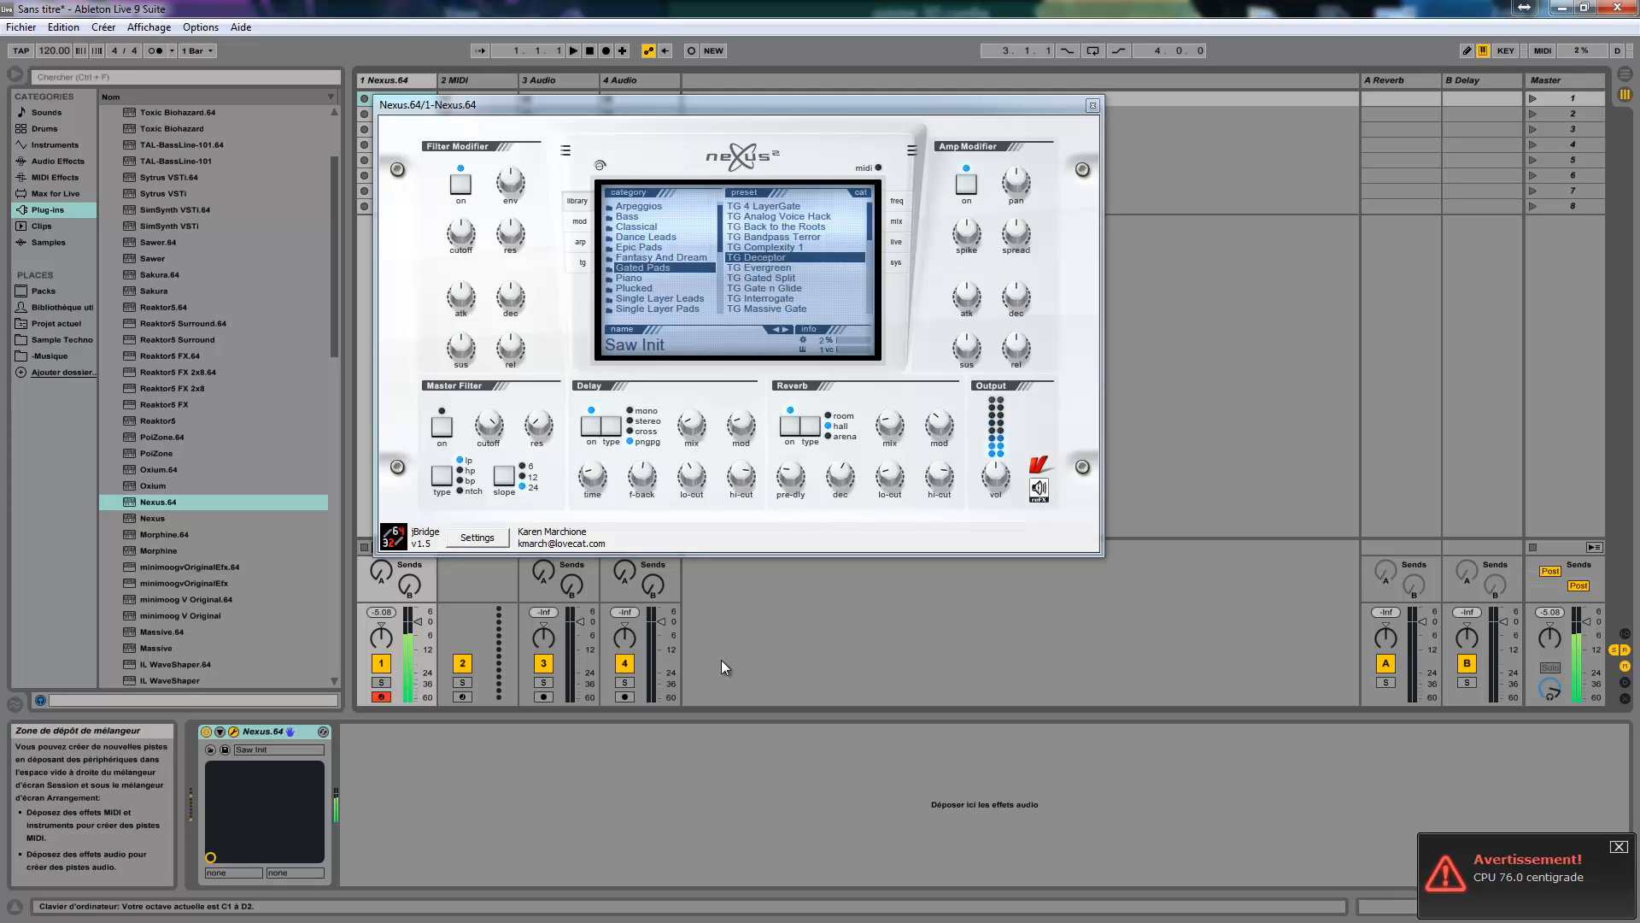
click(1092, 104)
Step: Load the bridged Massive instrument onto the first track in place of Nexus.64
click(149, 555)
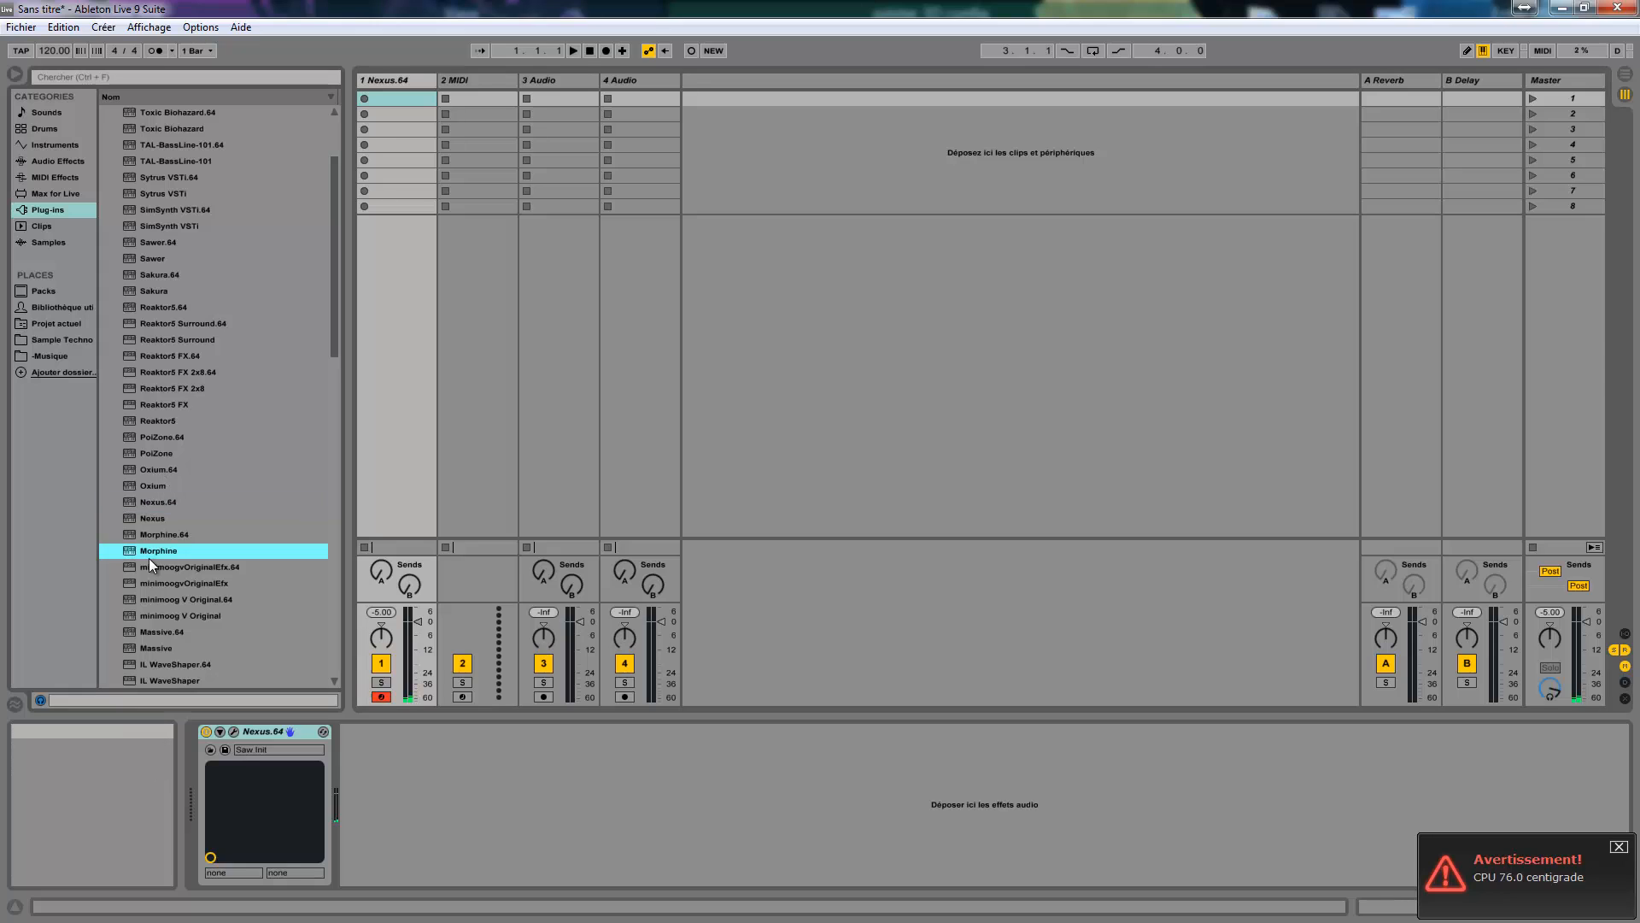
scroll(170, 545, down, 1)
double_click(157, 599)
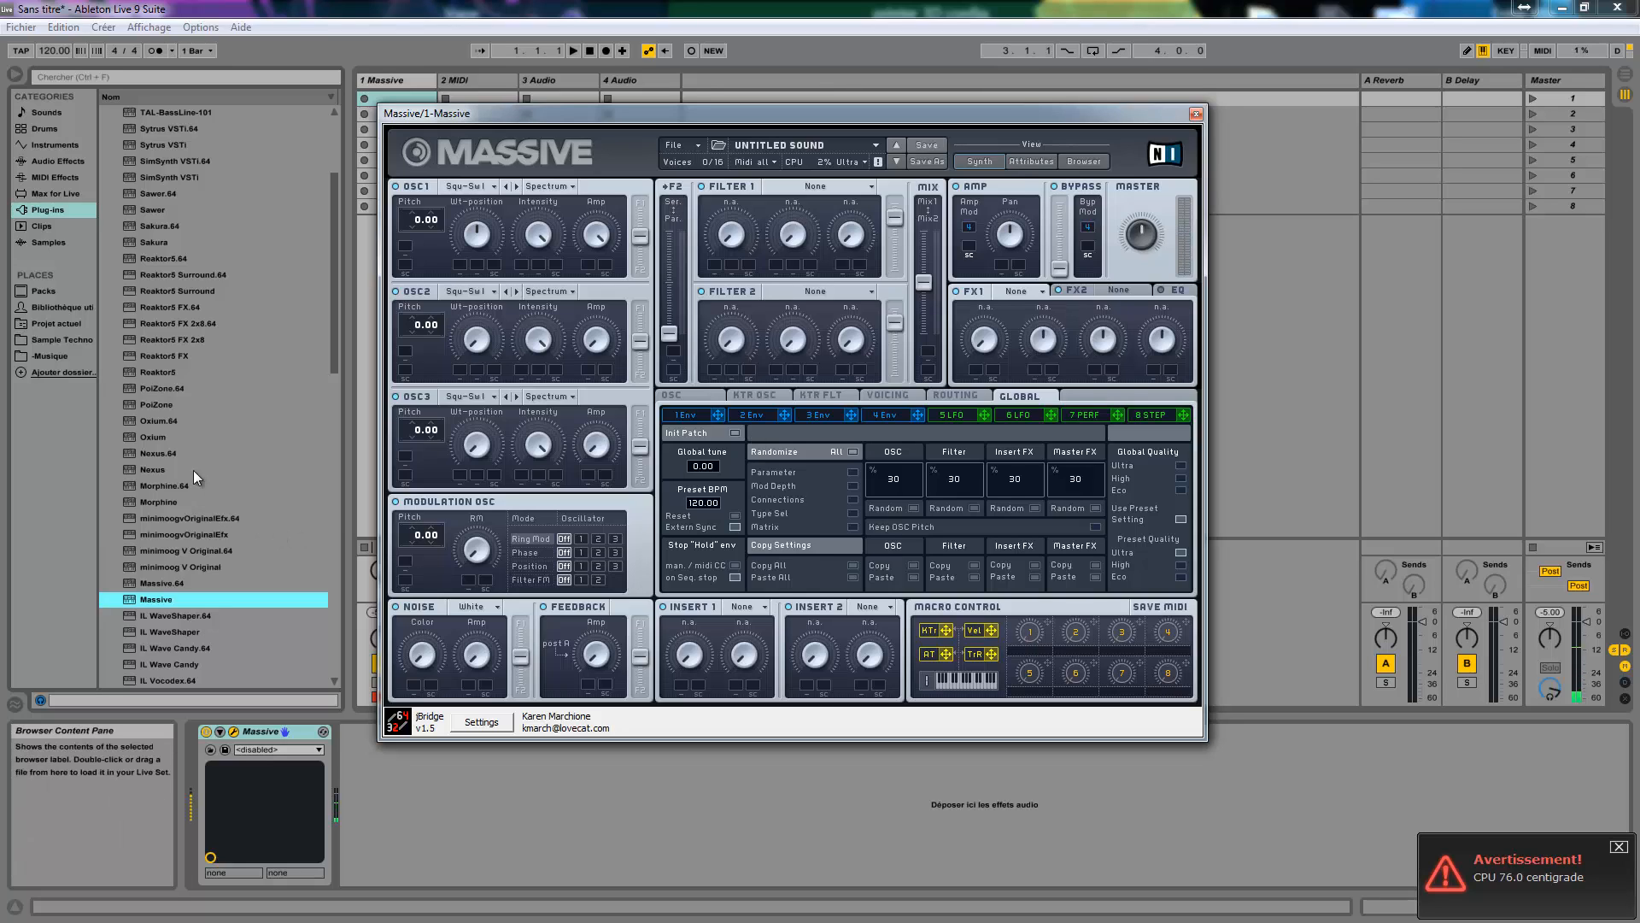
Step: Add the bridged IL Gross Beat effect after Massive on the first track and close both plug-in windows
click(196, 648)
scroll(195, 623, down, 3)
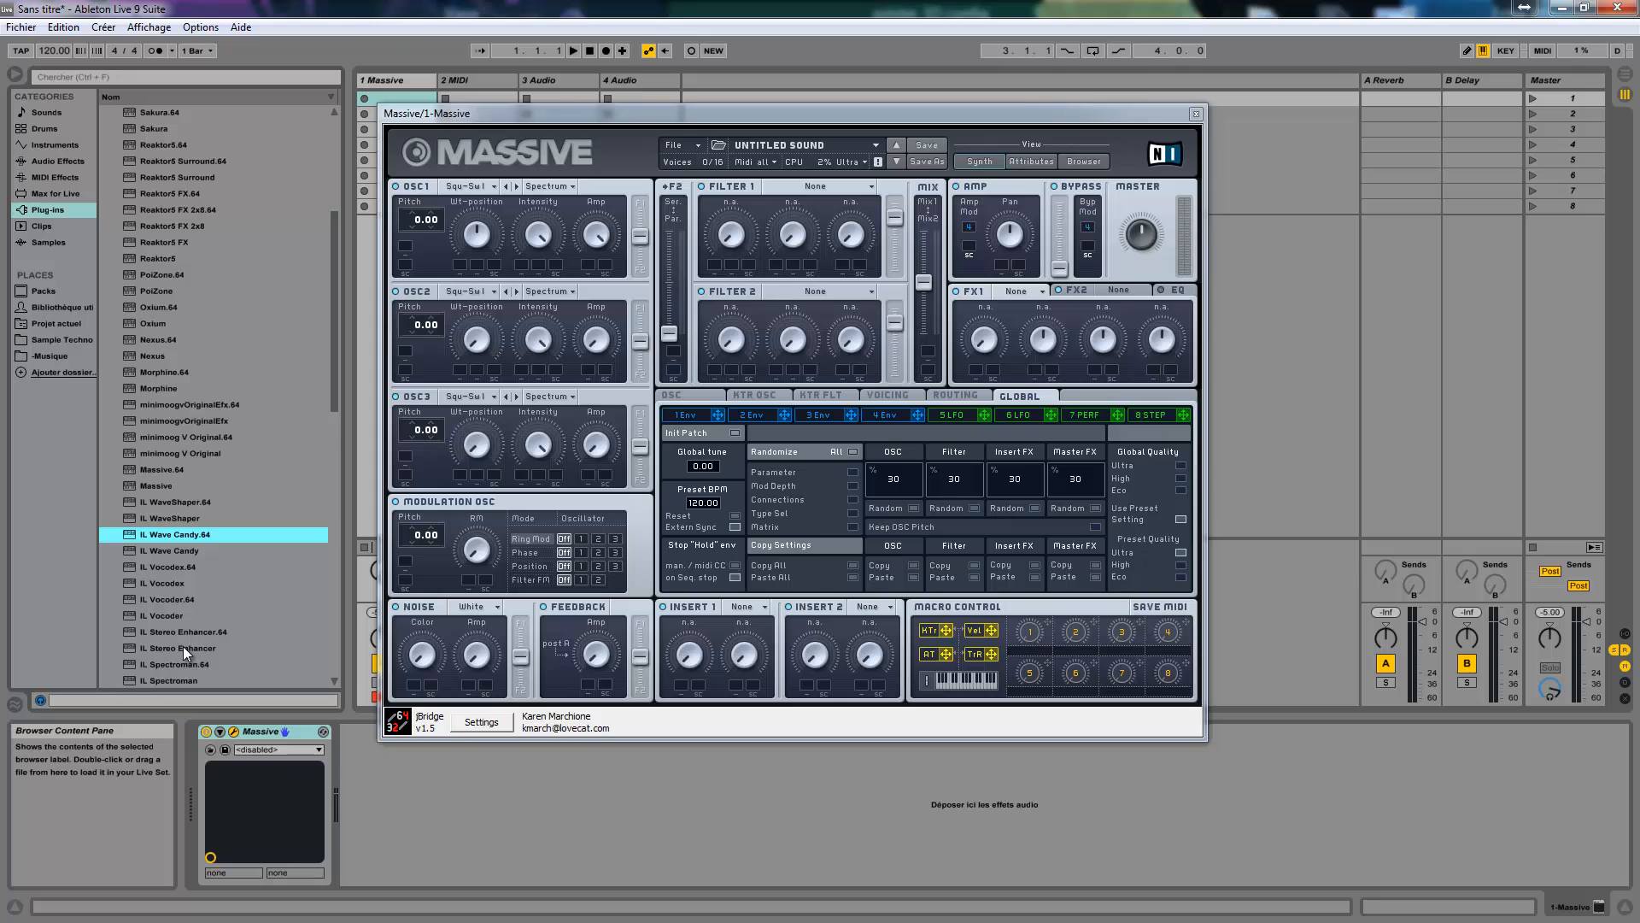
scroll(193, 624, down, 2)
scroll(193, 624, down, 10)
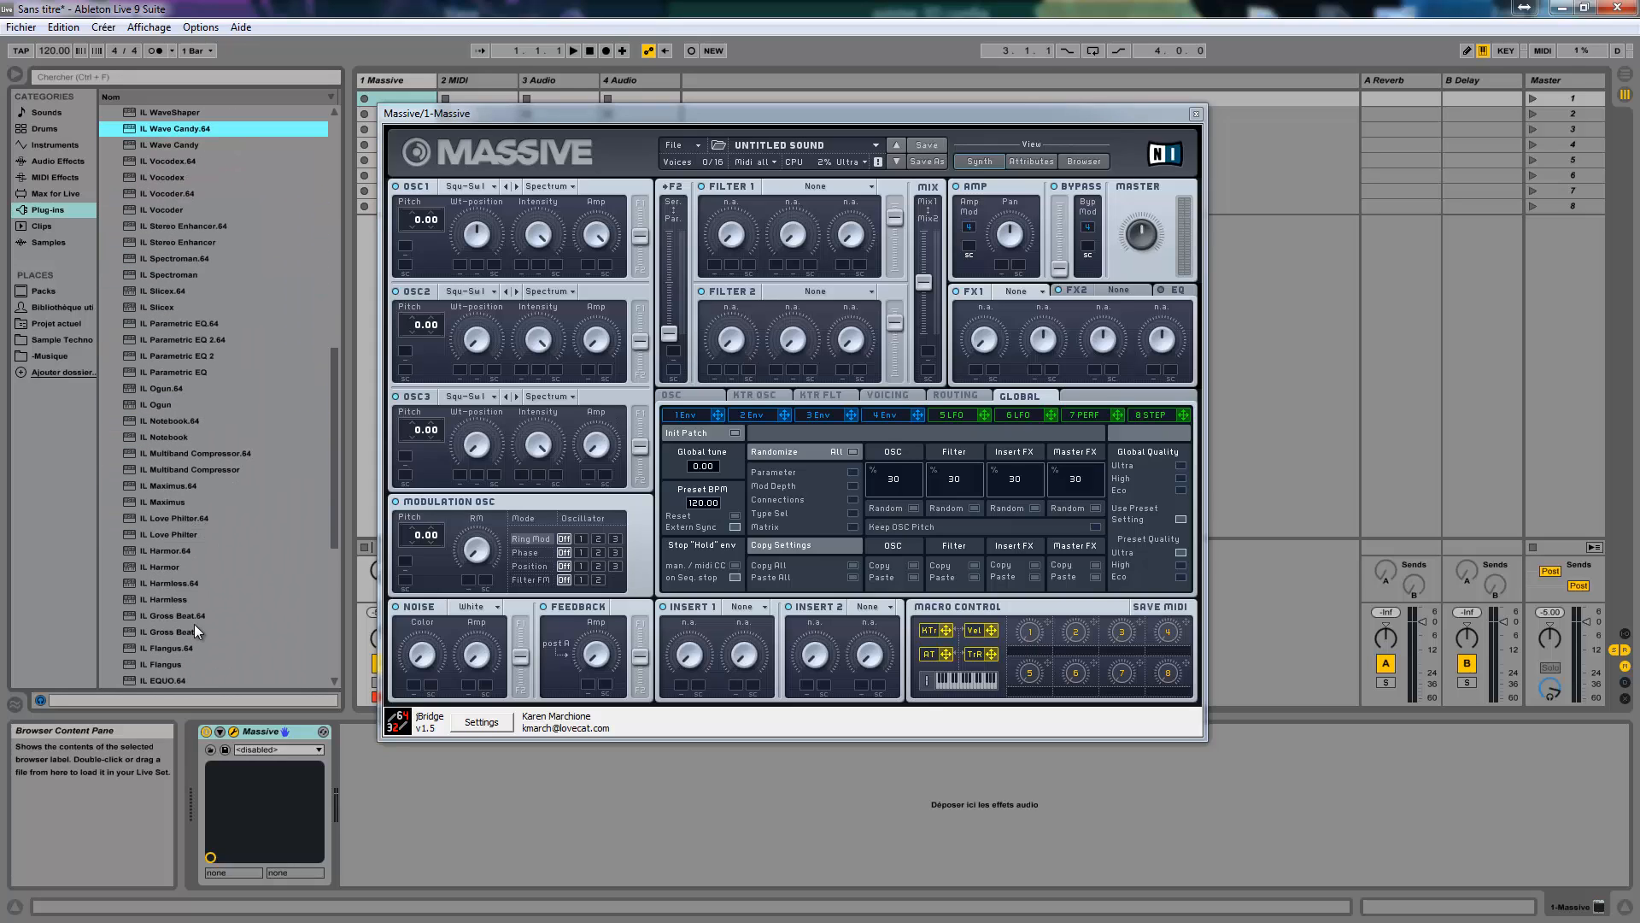
click(158, 513)
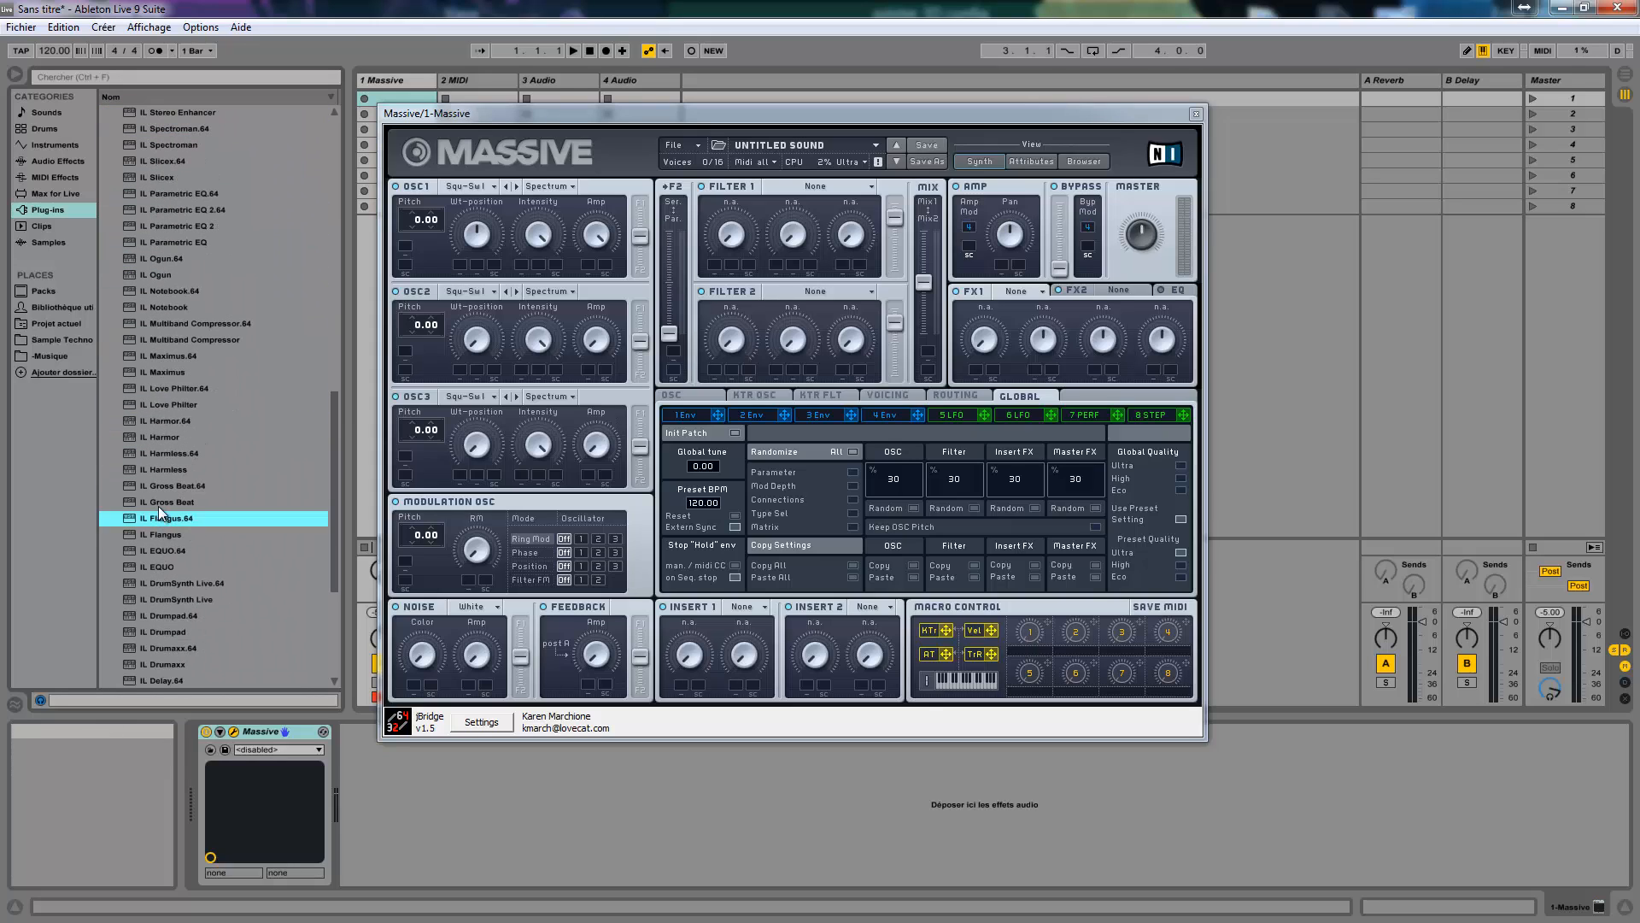
double_click(157, 504)
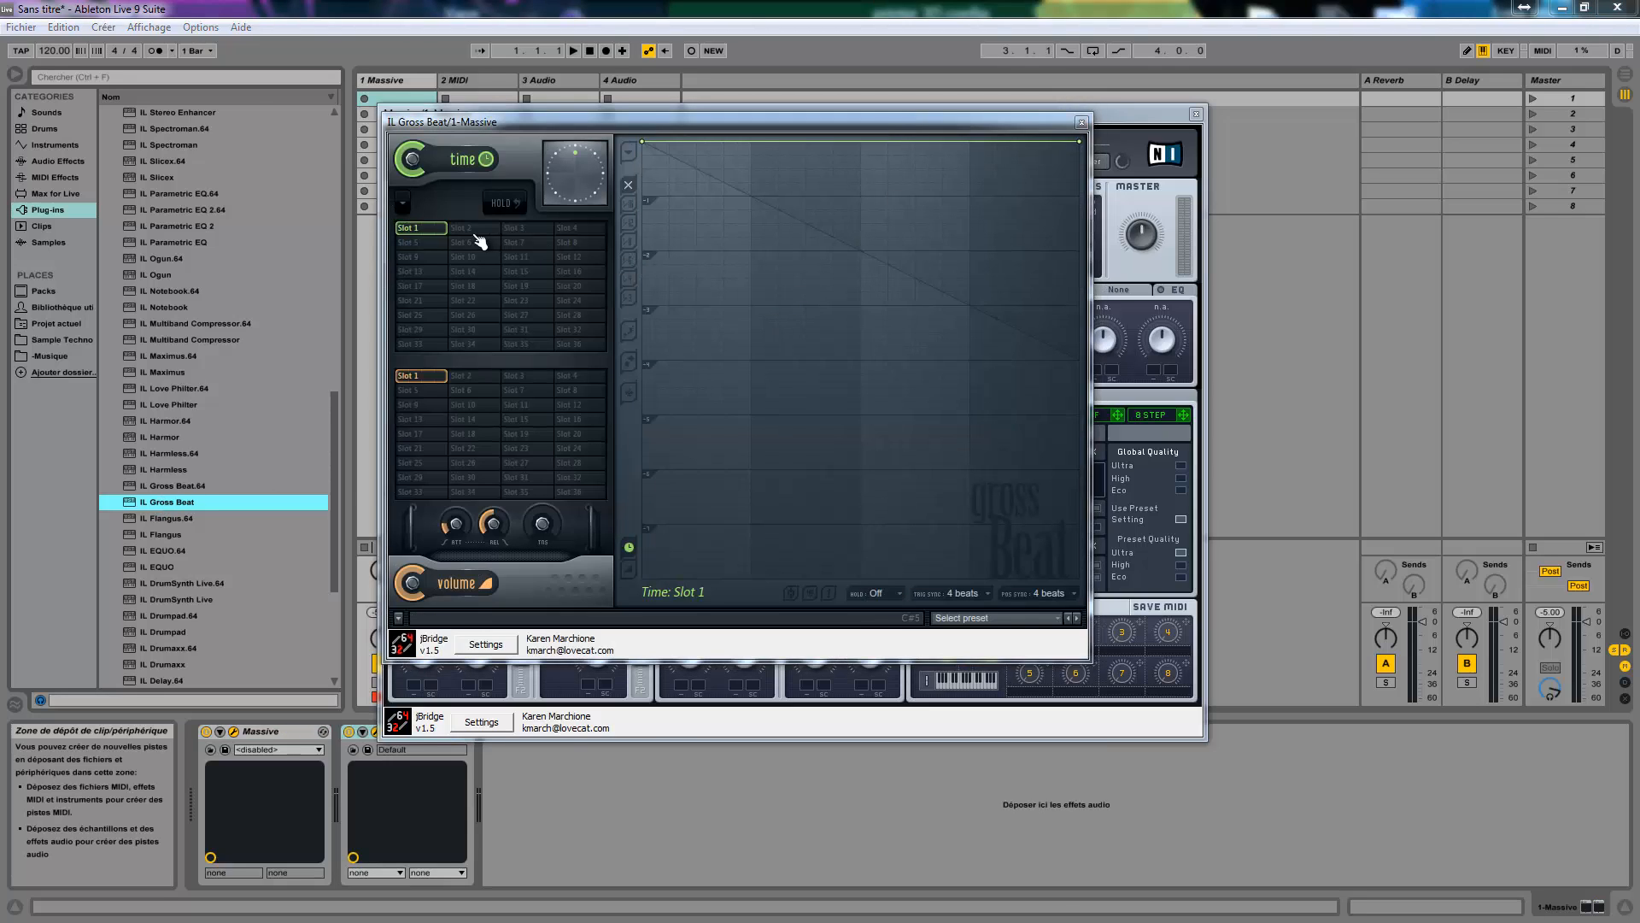
click(1081, 124)
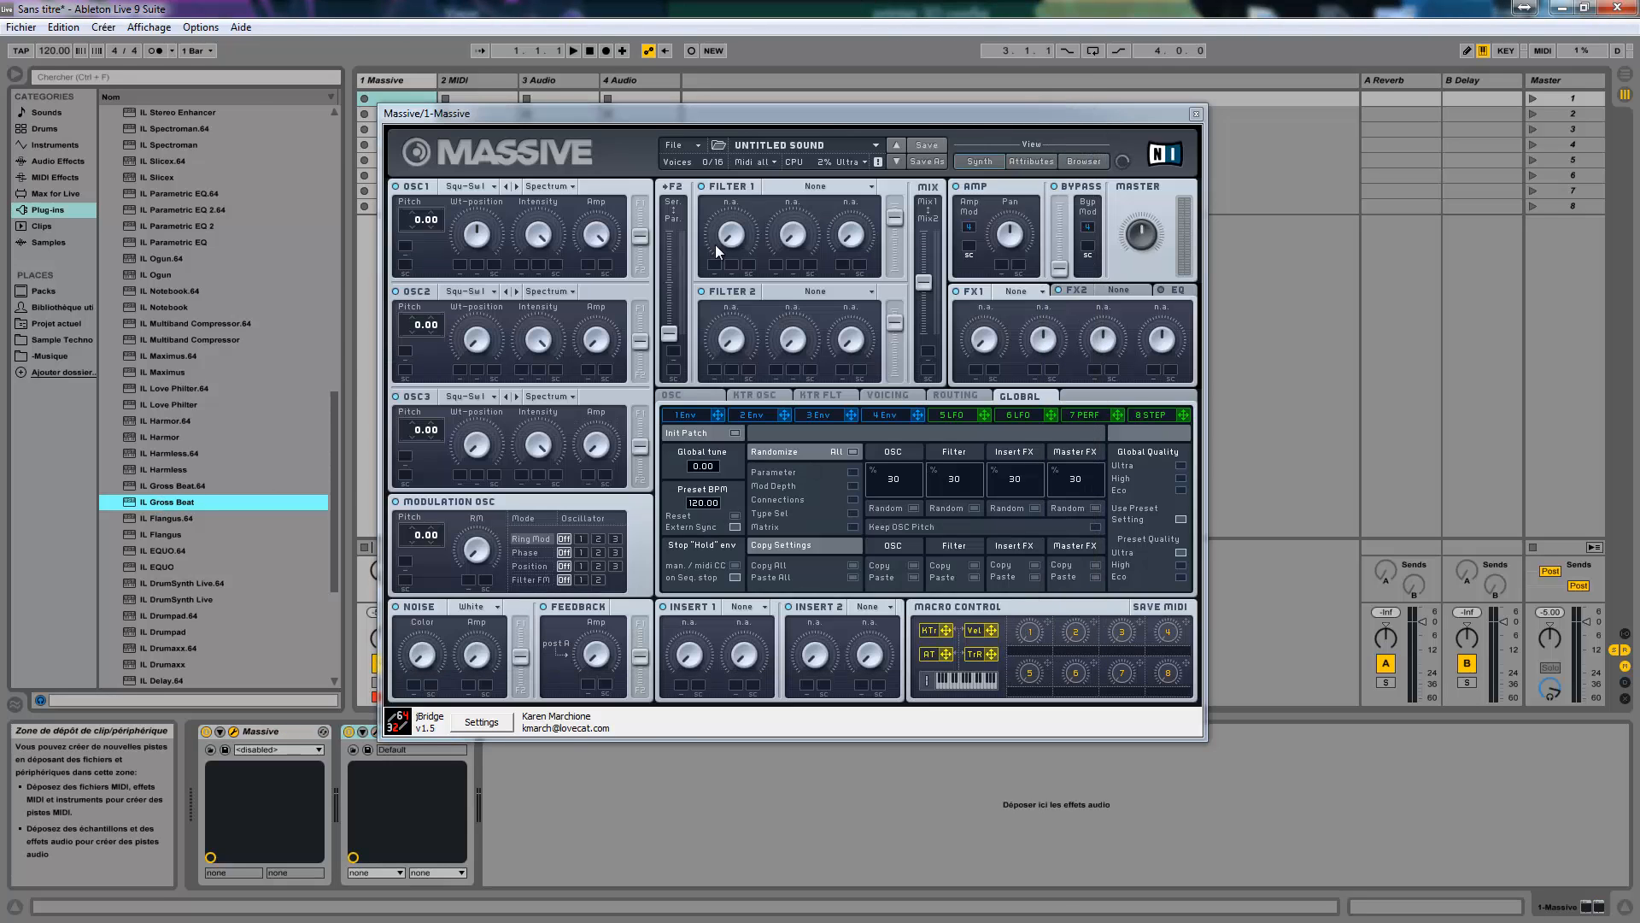
click(1197, 114)
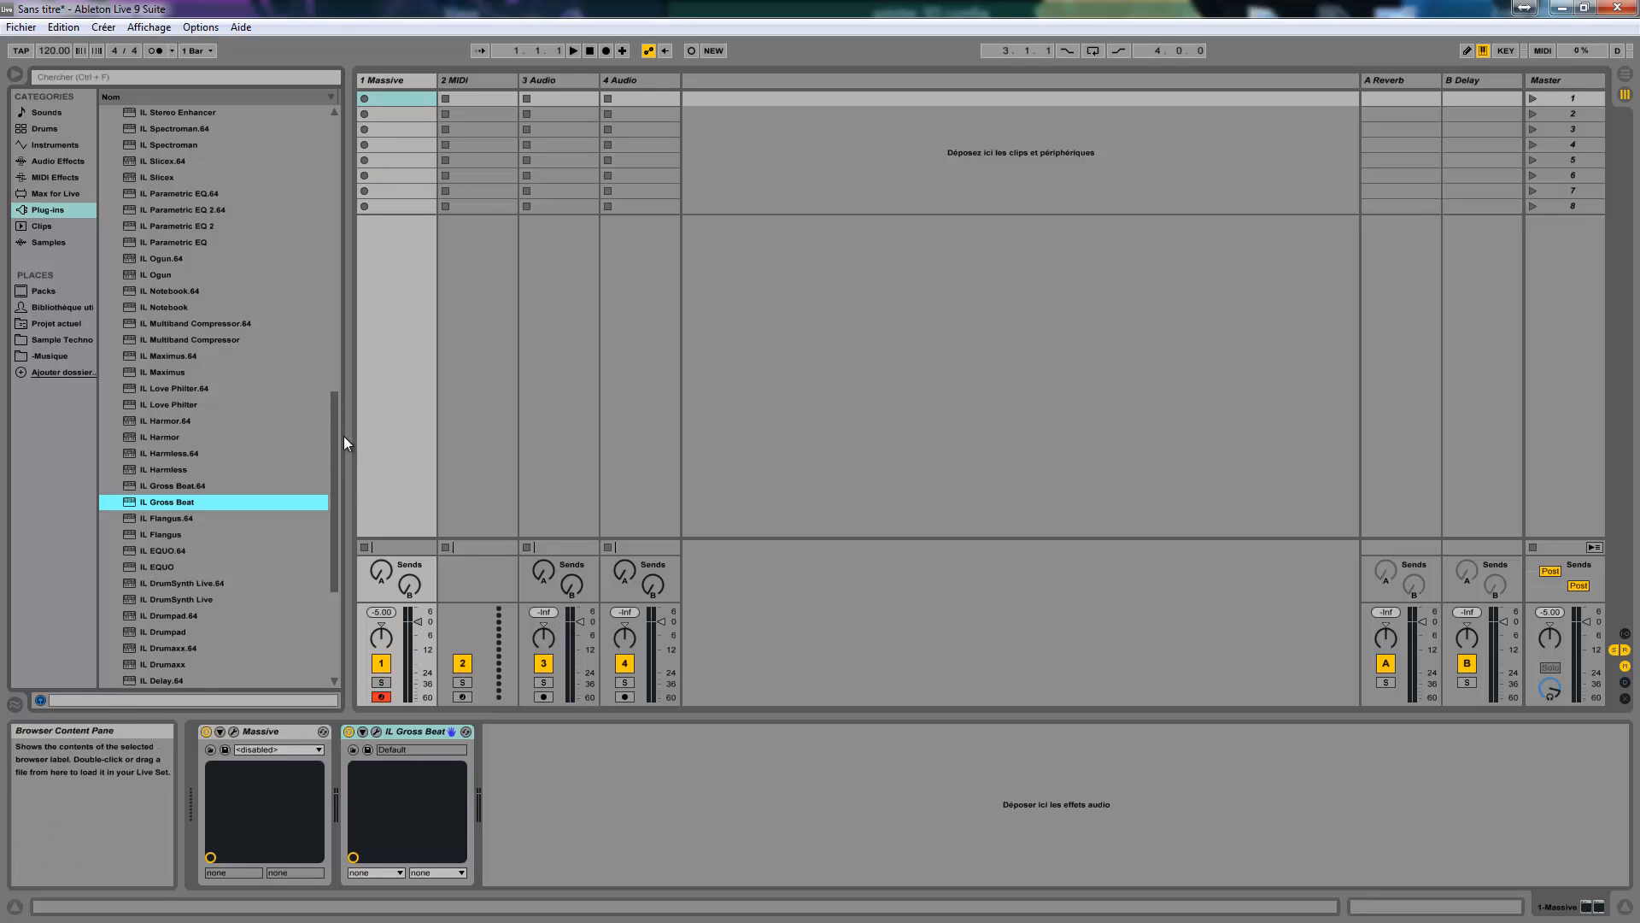
Step: Load the bridged SimSynth VSTi instrument onto the first track in place of Massive
drag(339, 429, 347, 180)
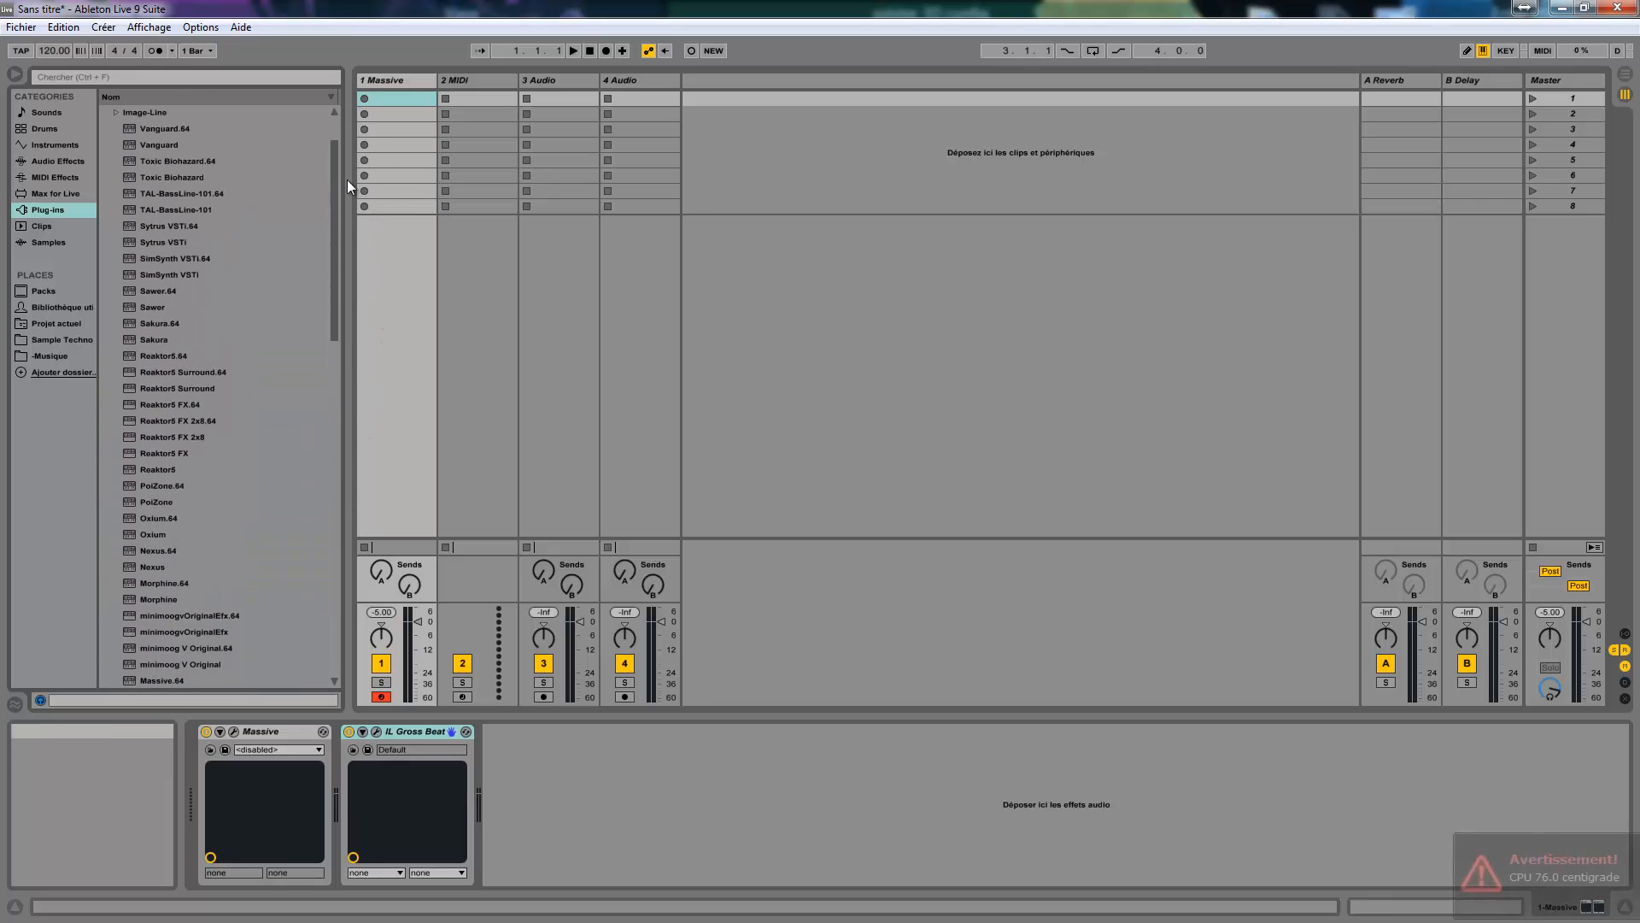
double_click(179, 274)
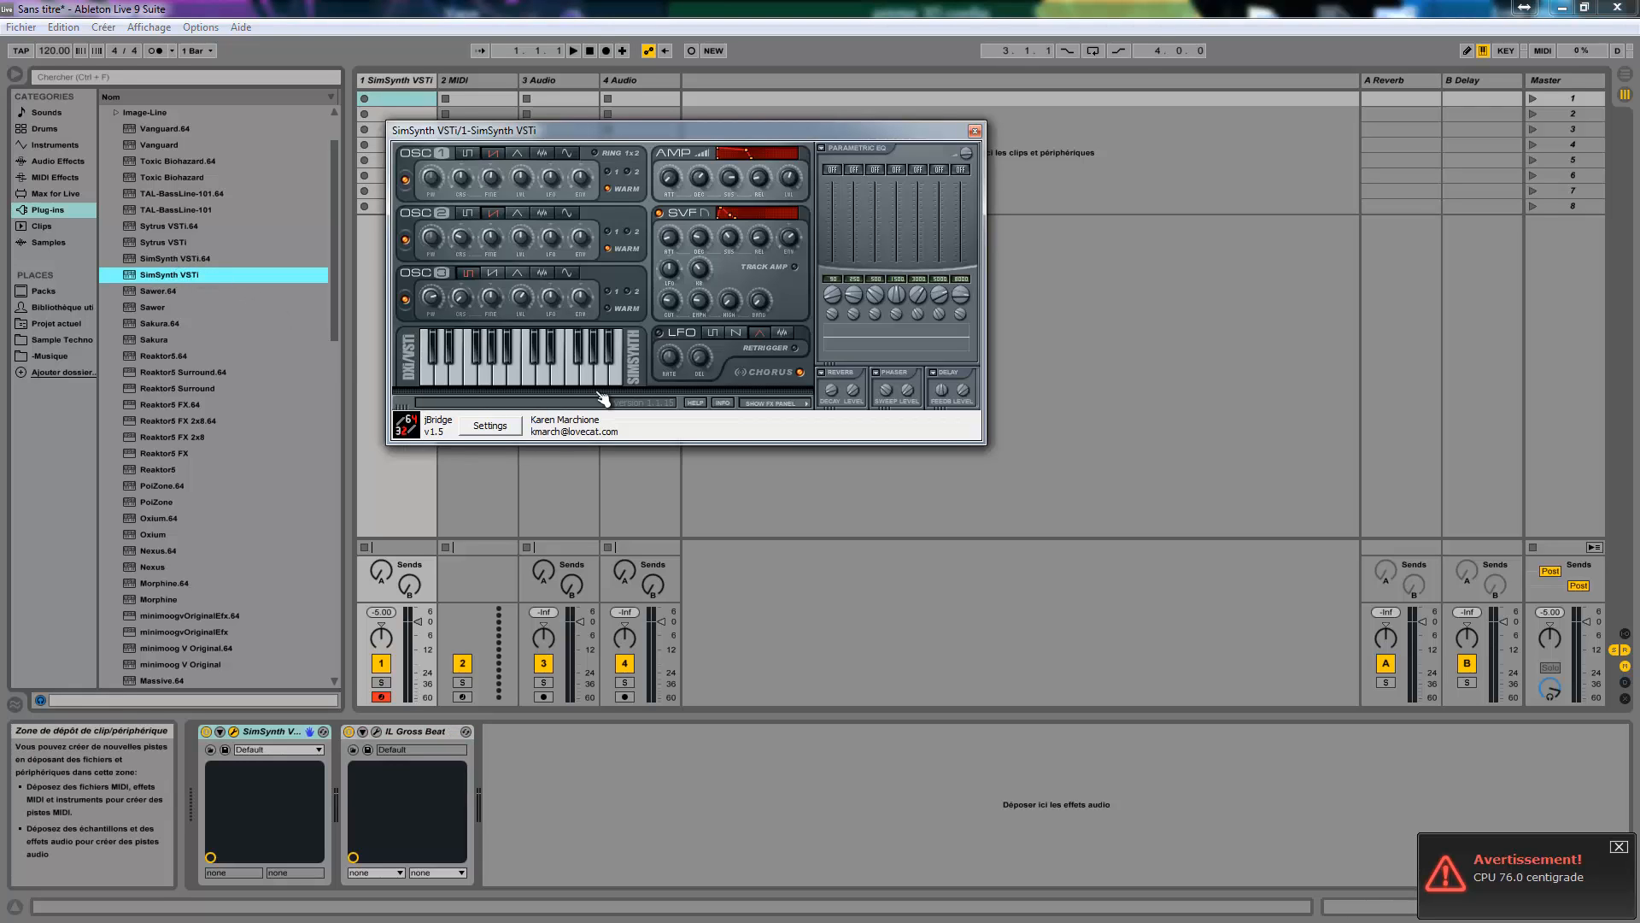